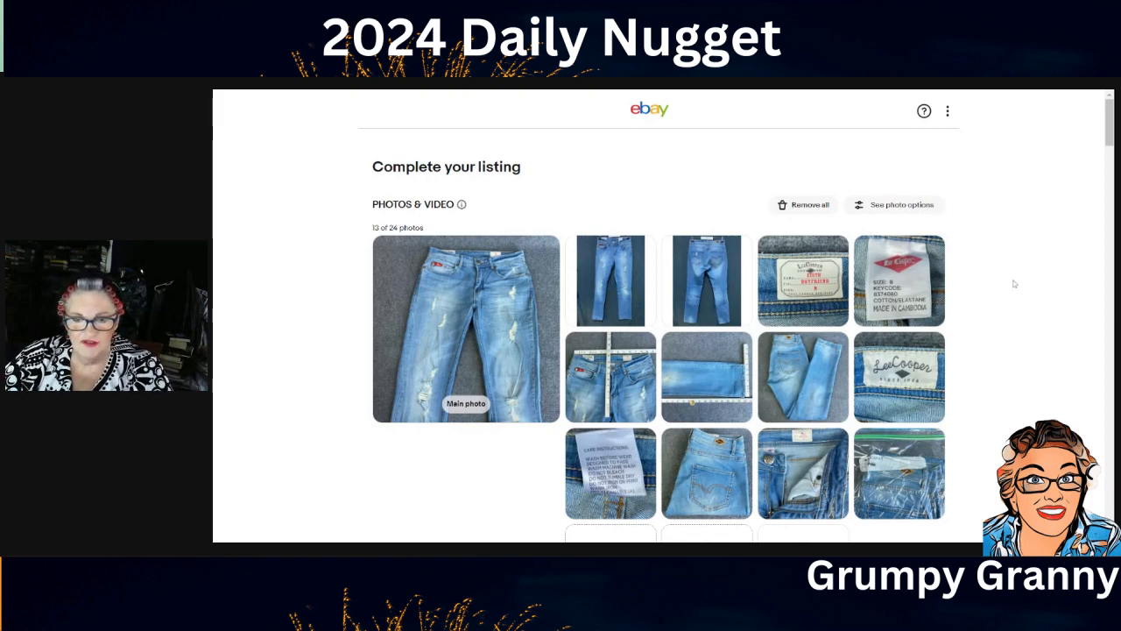
- Enter the item title "Lee Cooper Jeans Womens Size 8 Blue Stretch Denim"
scroll(1011, 302, "down", 5)
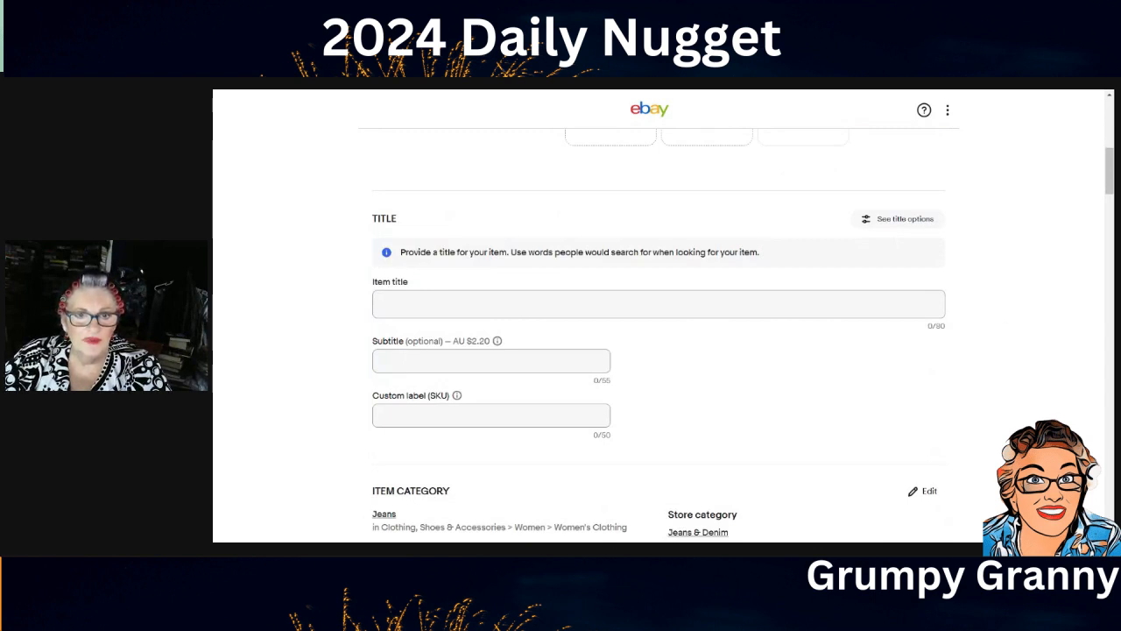
left_click(382, 304)
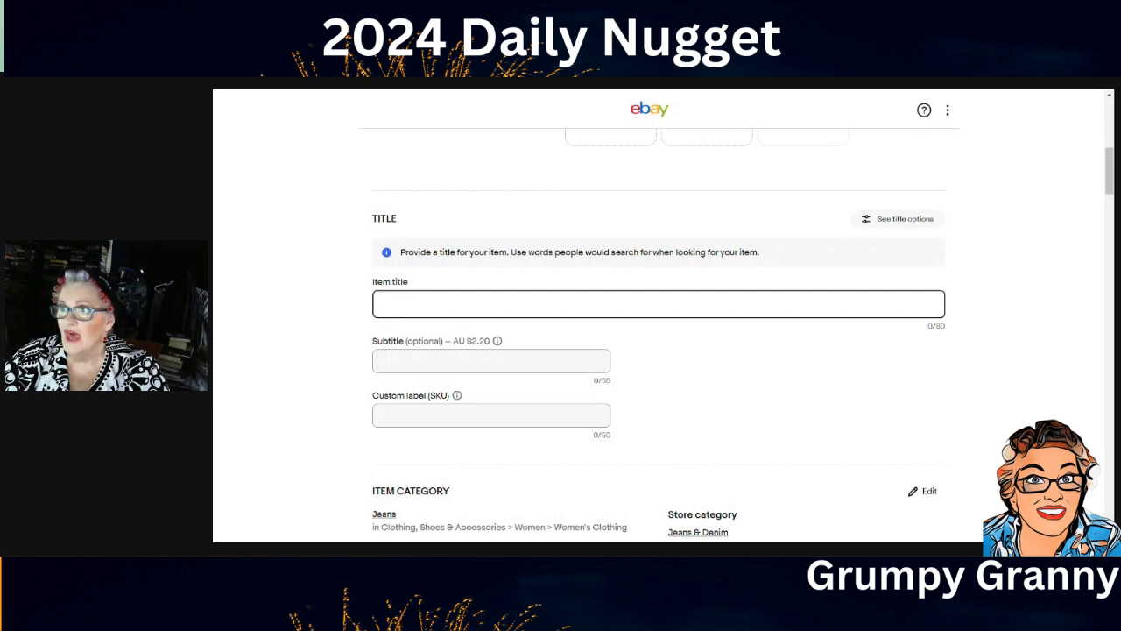
key("alt+Tab")
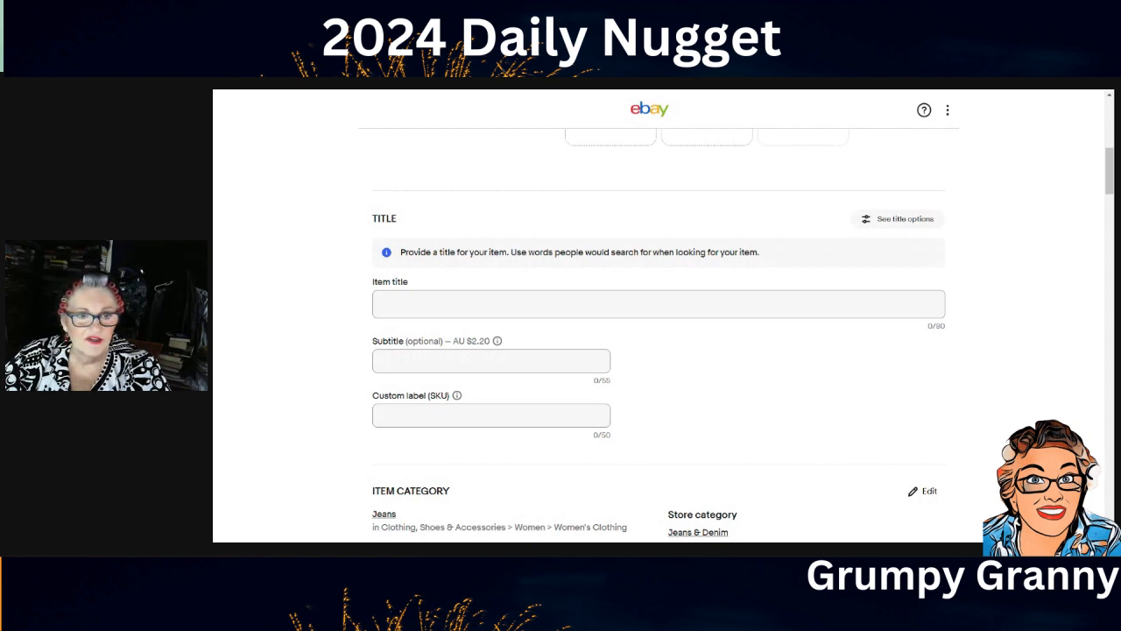
left_click(382, 304)
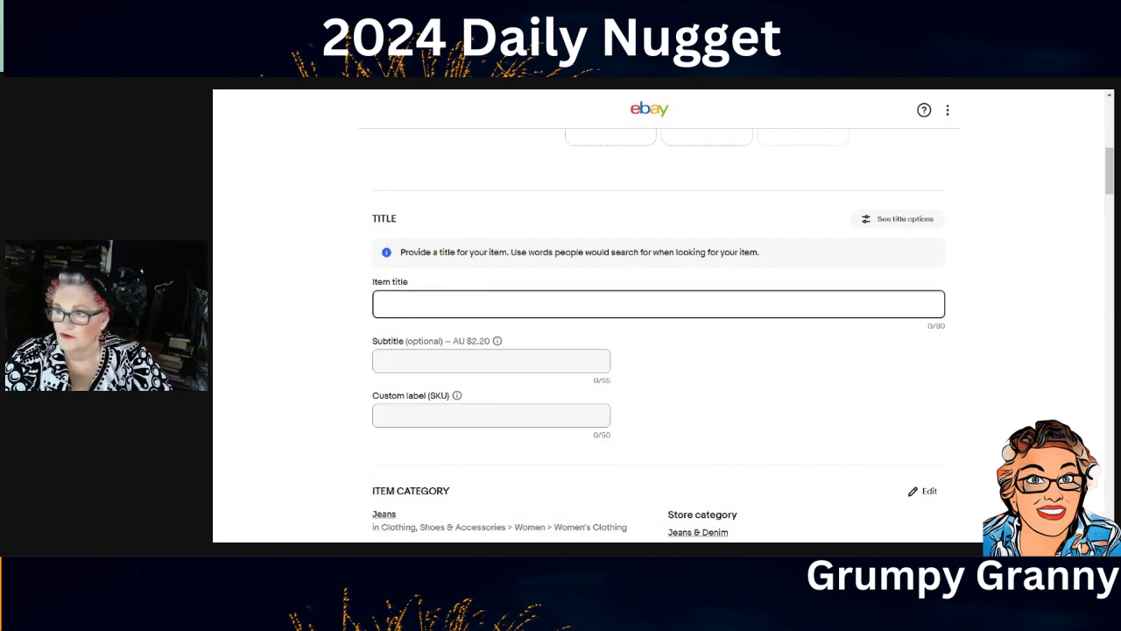
type("Le")
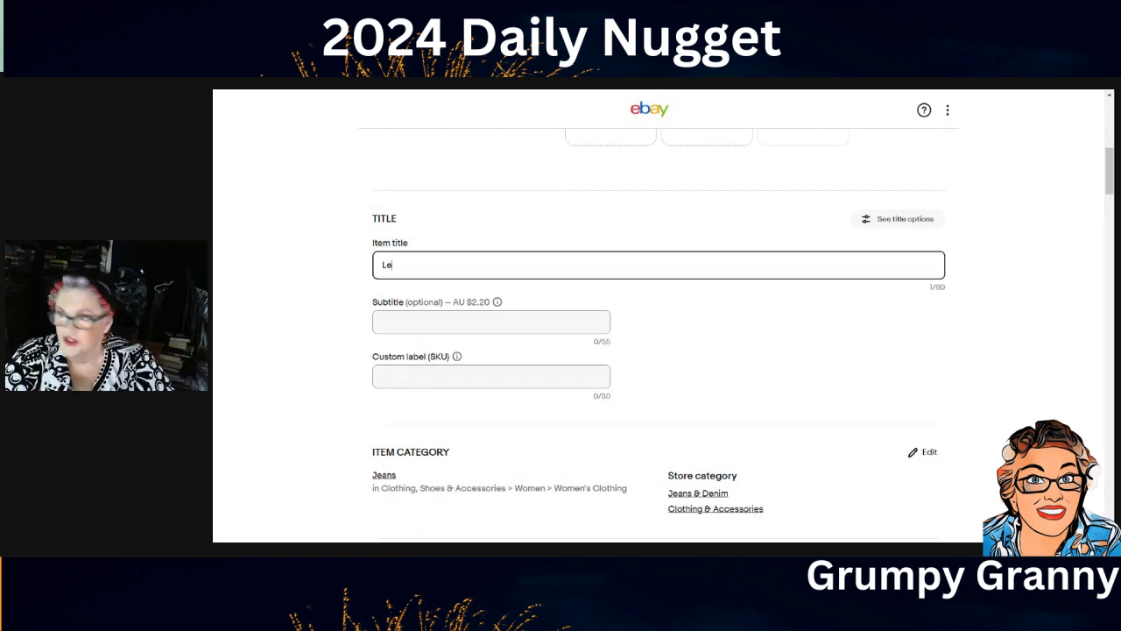
type("e Coope")
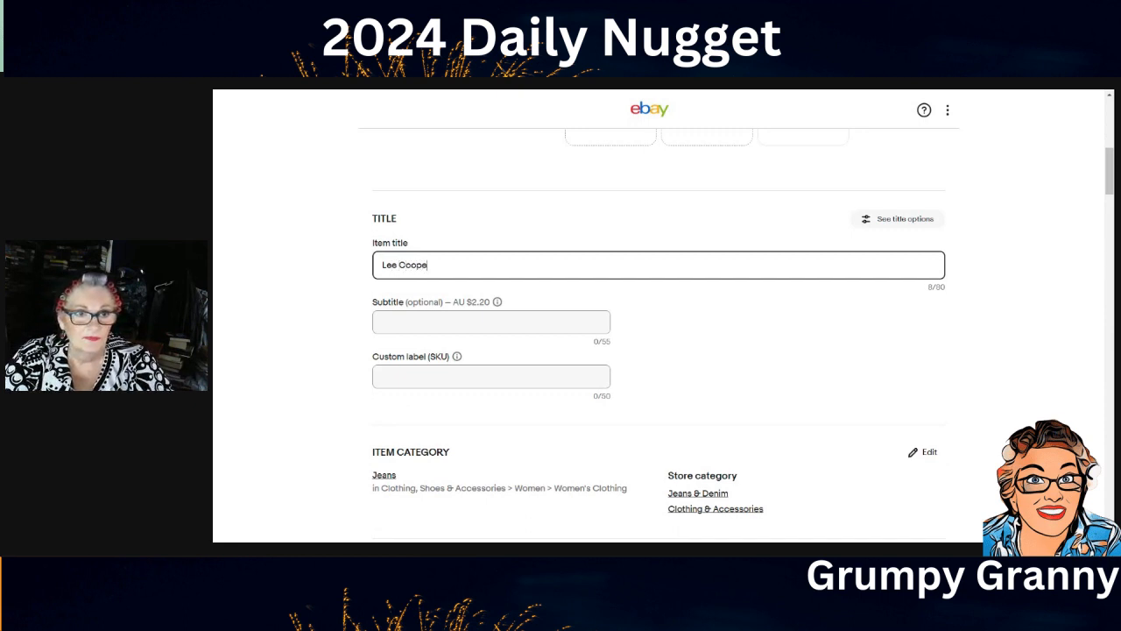
type("r Jeans")
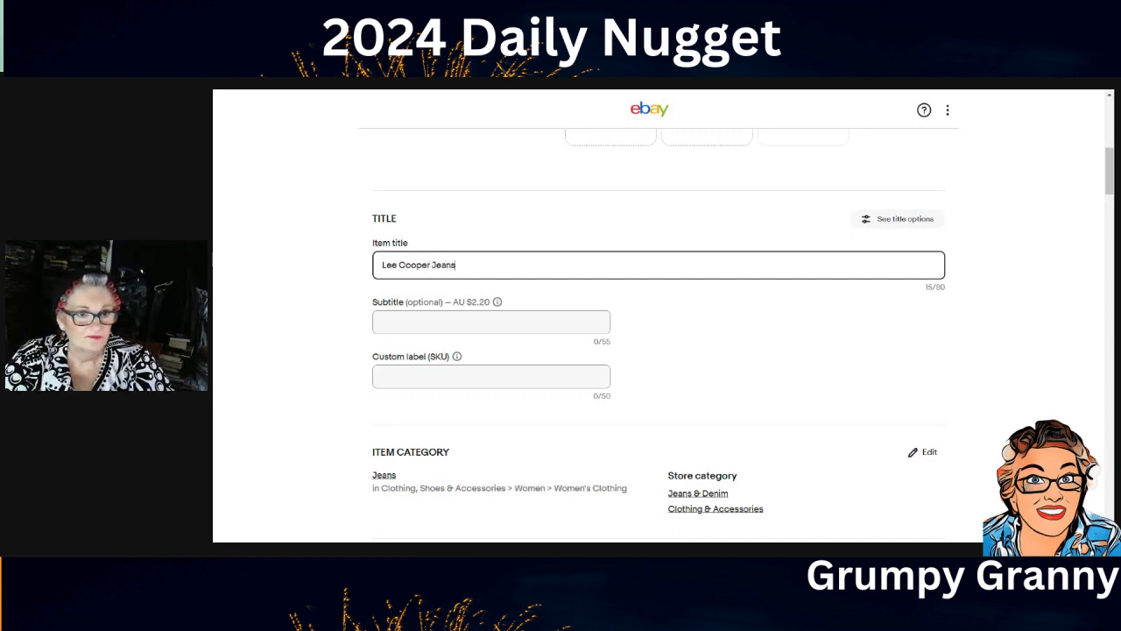
type(" Womens Size")
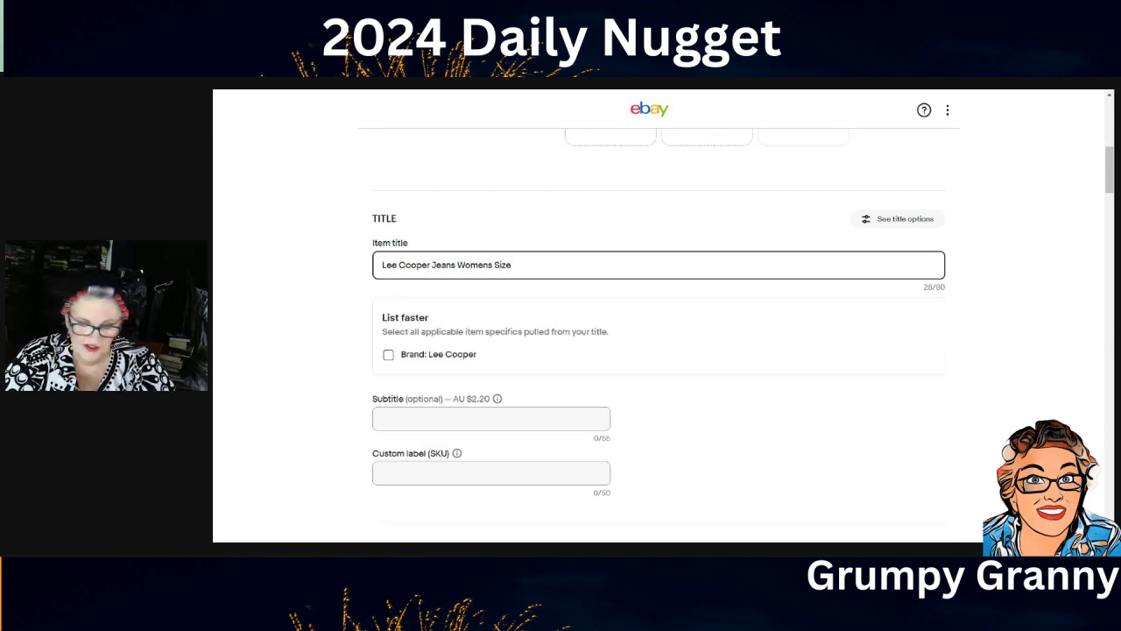
type(" 8 Blu")
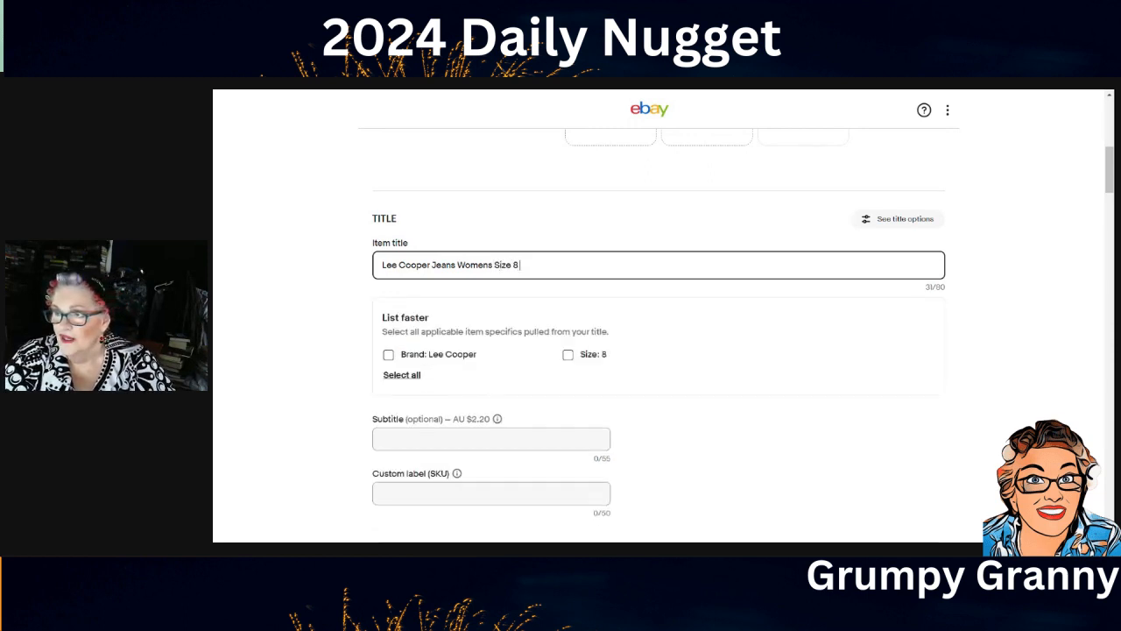
type("e ")
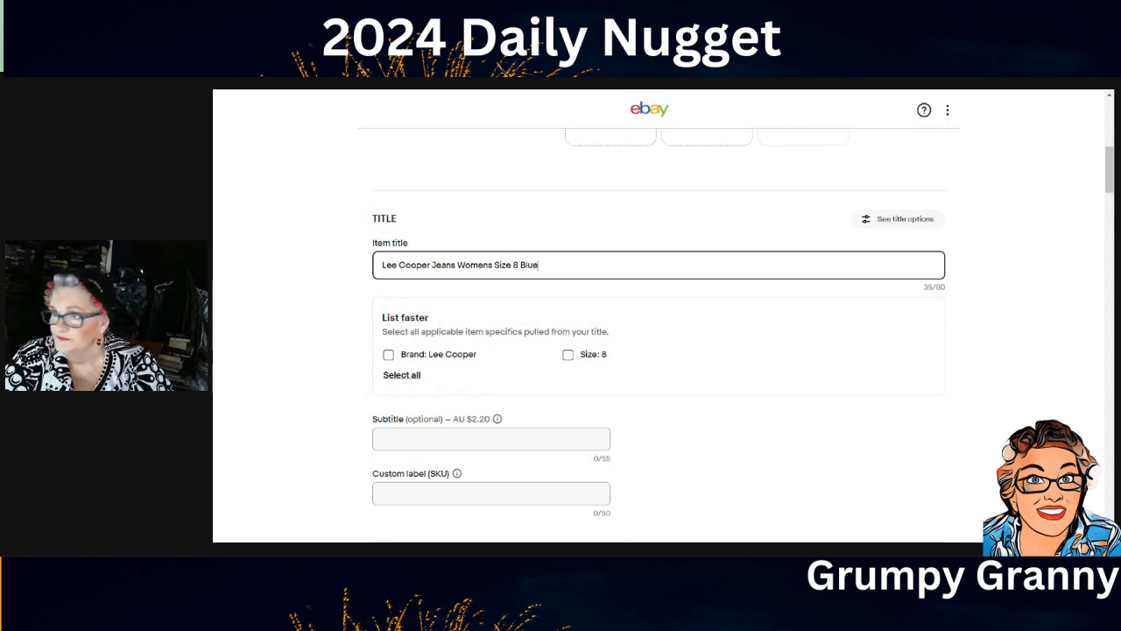
type("S")
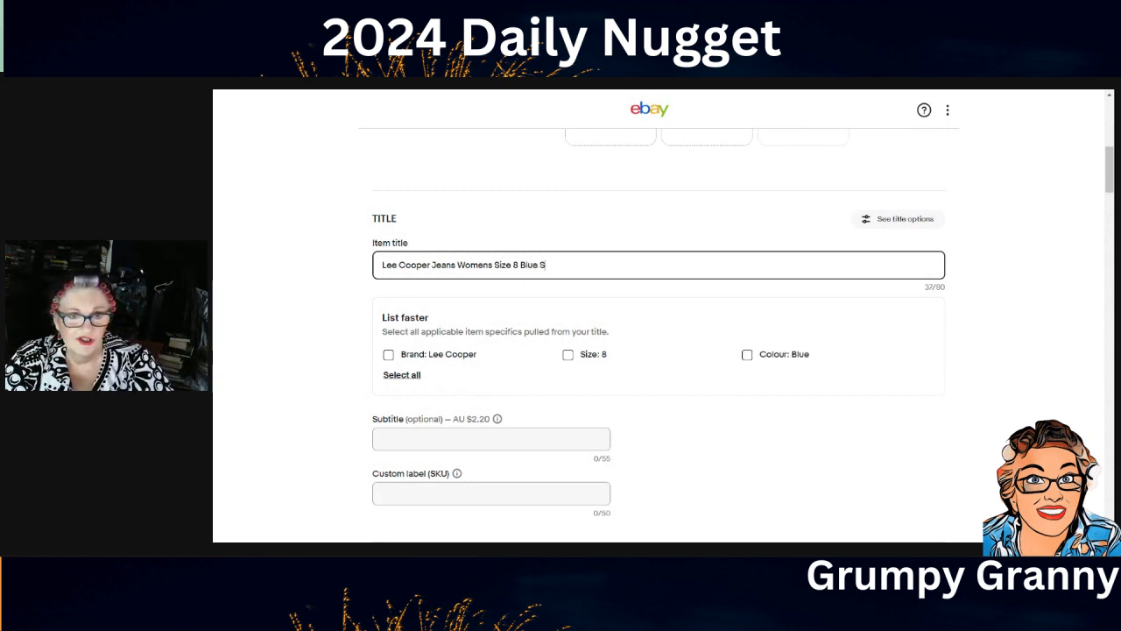
type("tretch Denim")
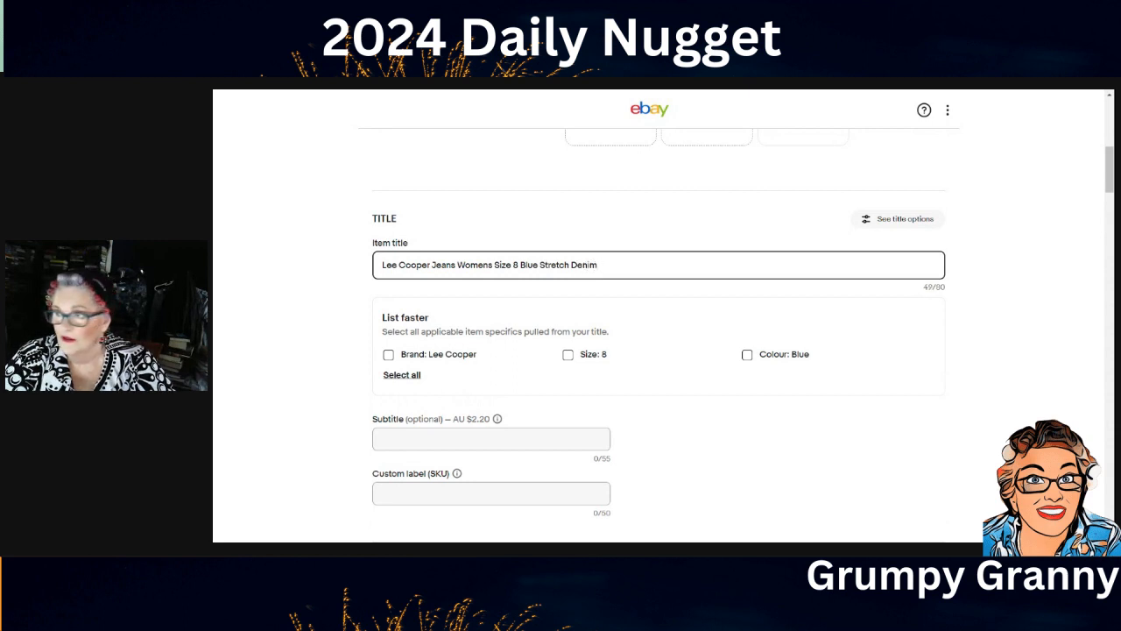
- Replace the final word of the item title with "Distressed Faded Denim"
key("BackSpace")
key("BackSpace")
key("BackSpace")
key("BackSpace")
key("BackSpace")
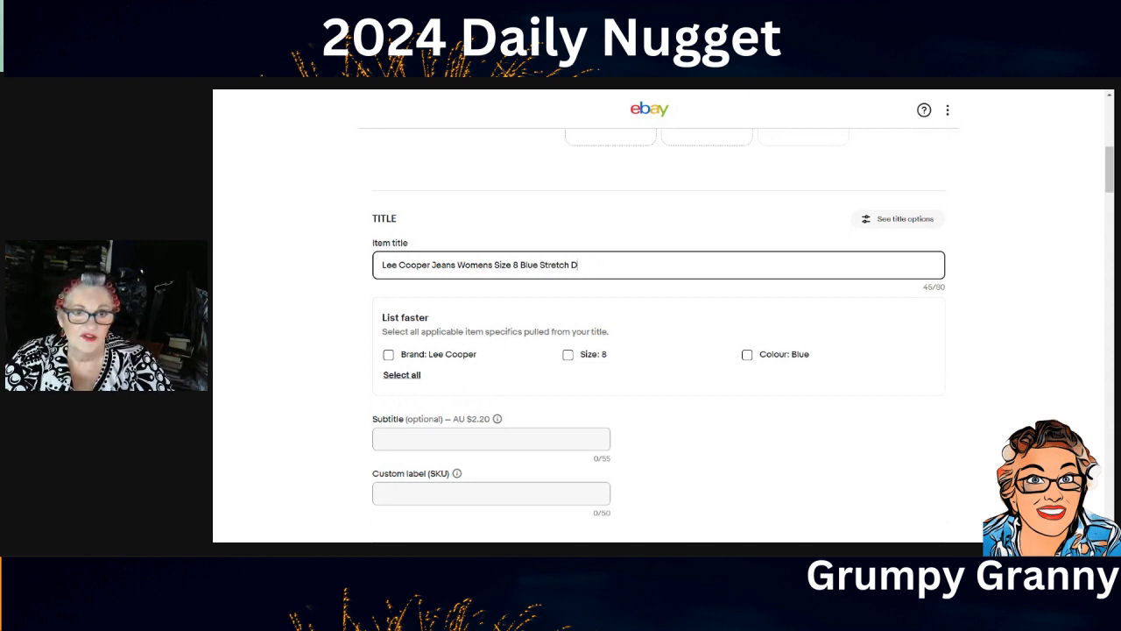
type("istres")
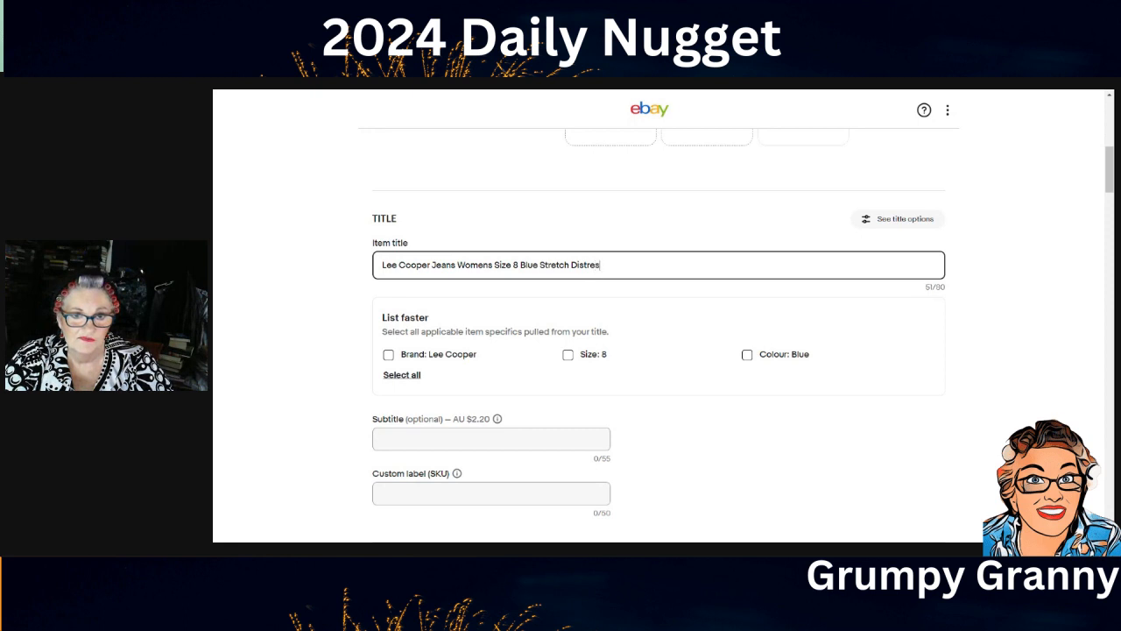
type("sed Fasd")
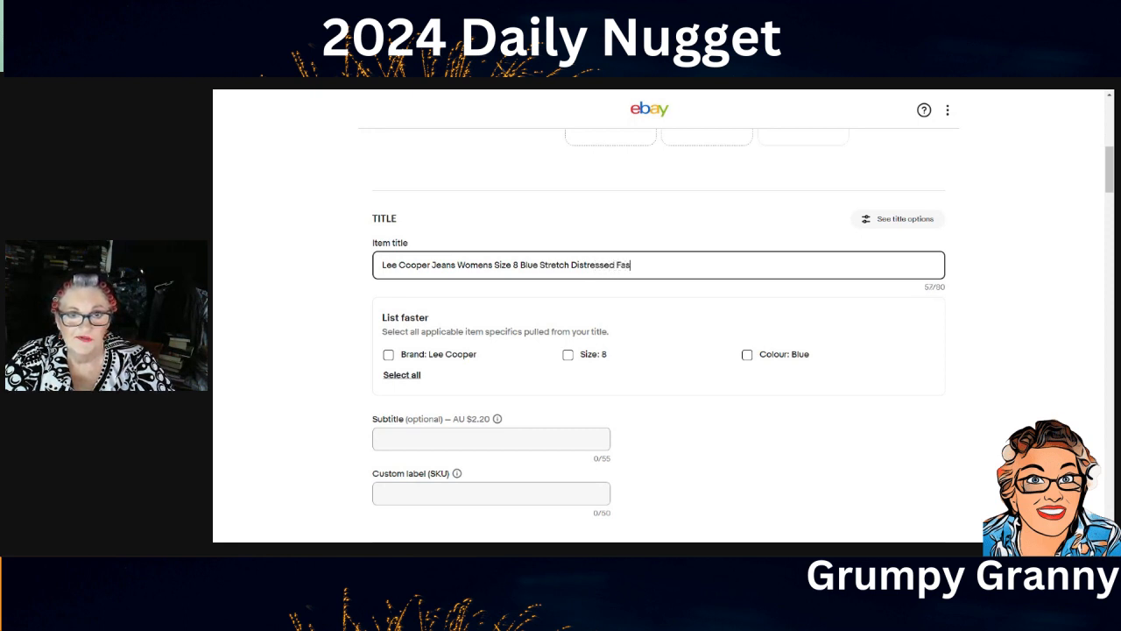
key("BackSpace")
key("BackSpace")
type("ded")
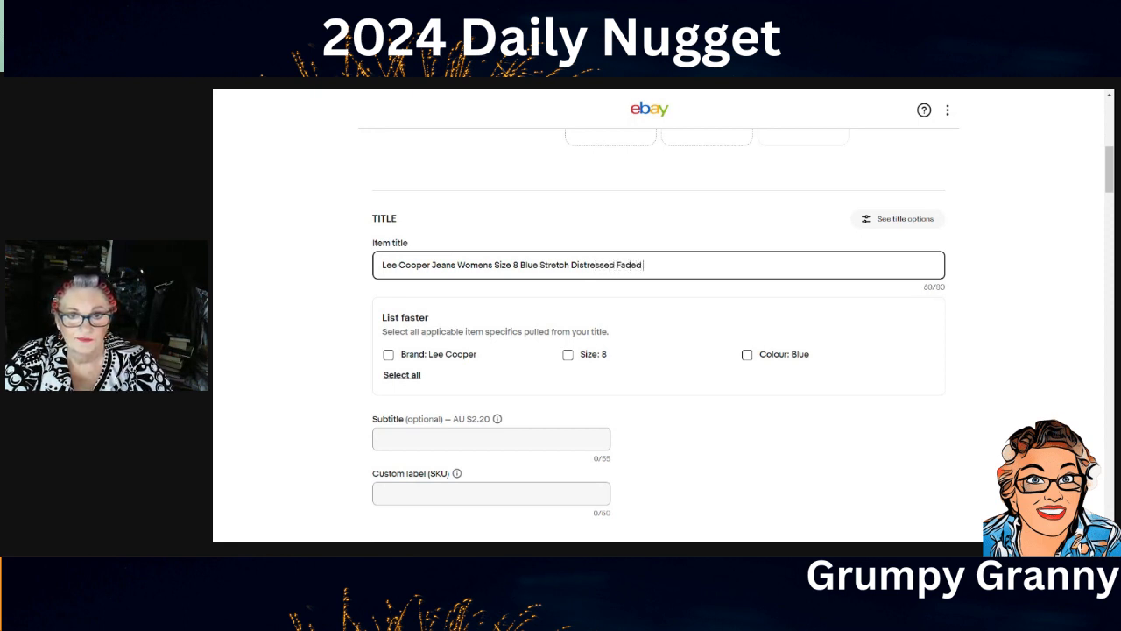
type(" Denim")
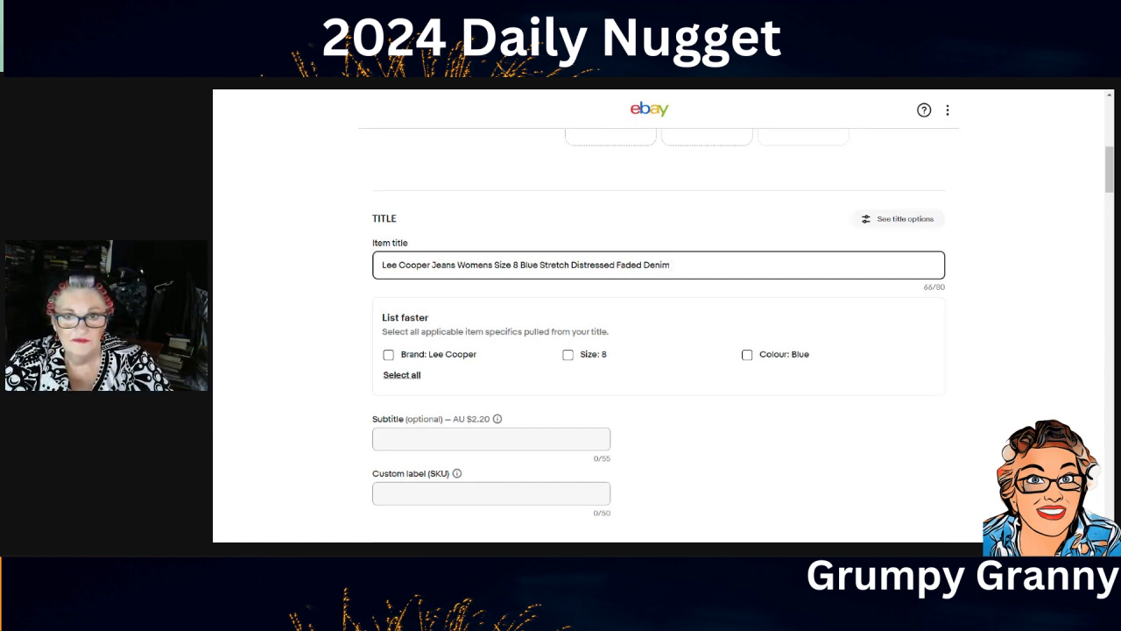
- Add "Boyfriend" to the end of the item title and apply all item specifics suggested from the title
type("Edith")
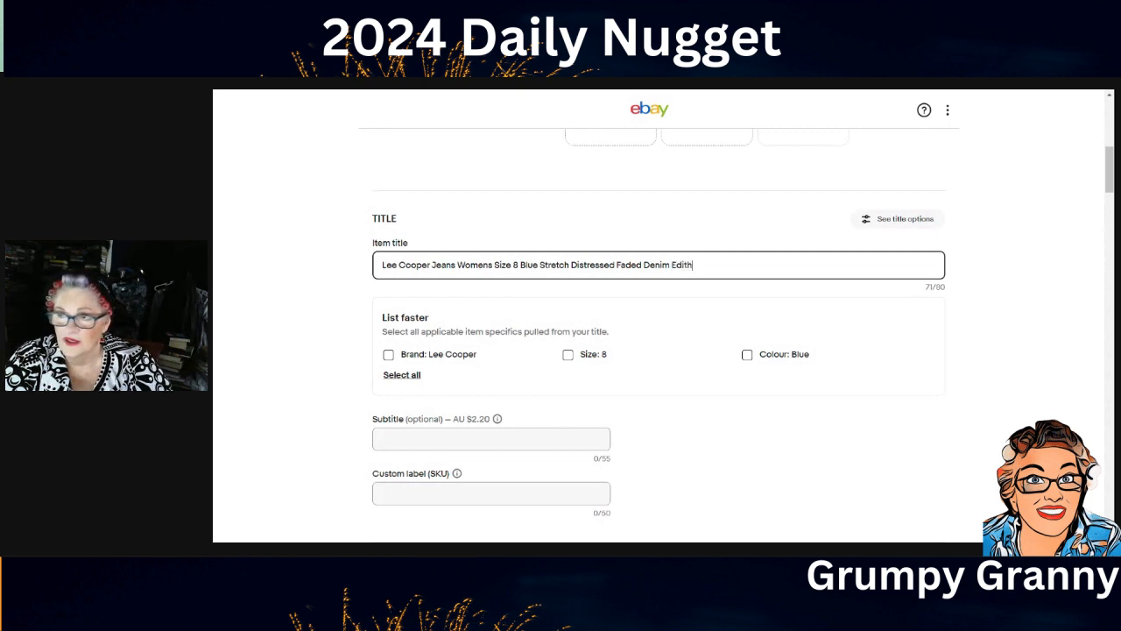
type(" Boyfri")
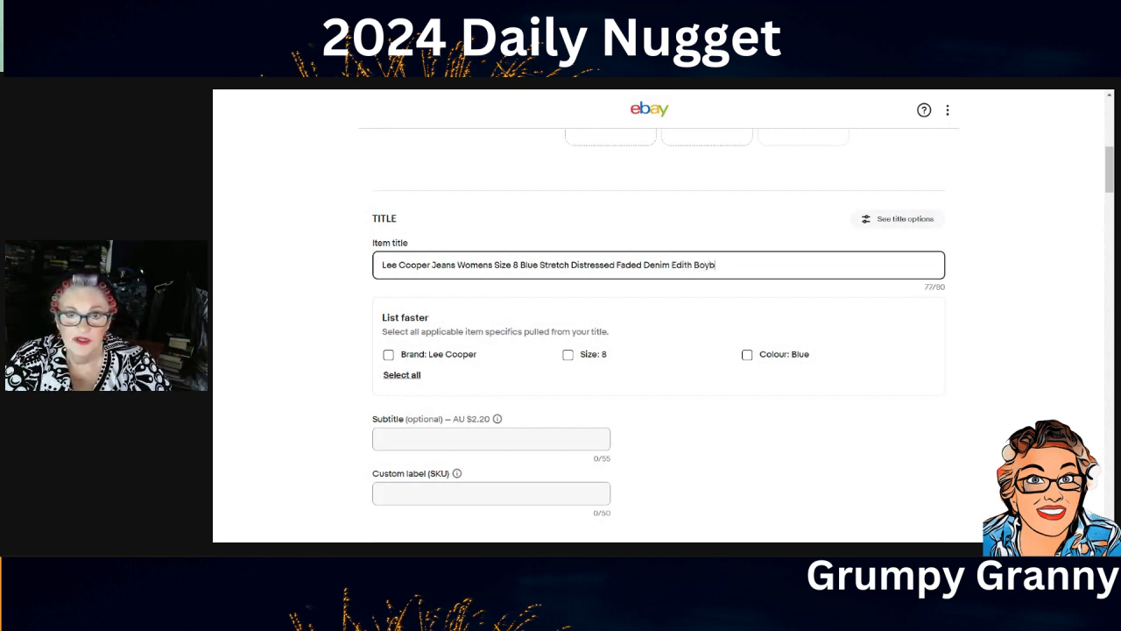
type("e")
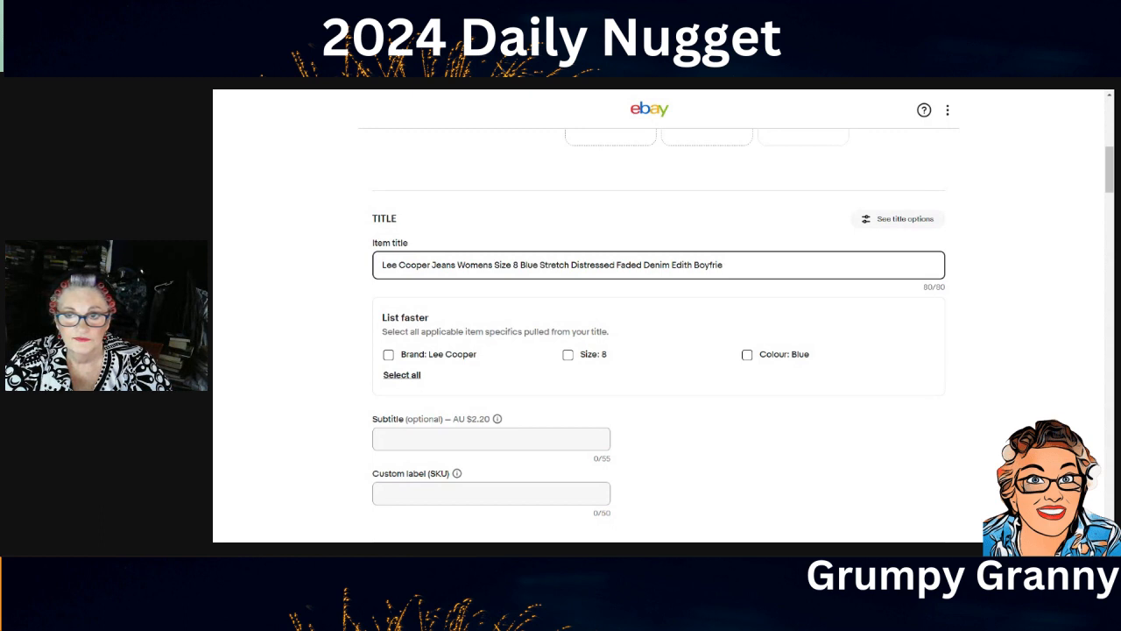
double_click(681, 265)
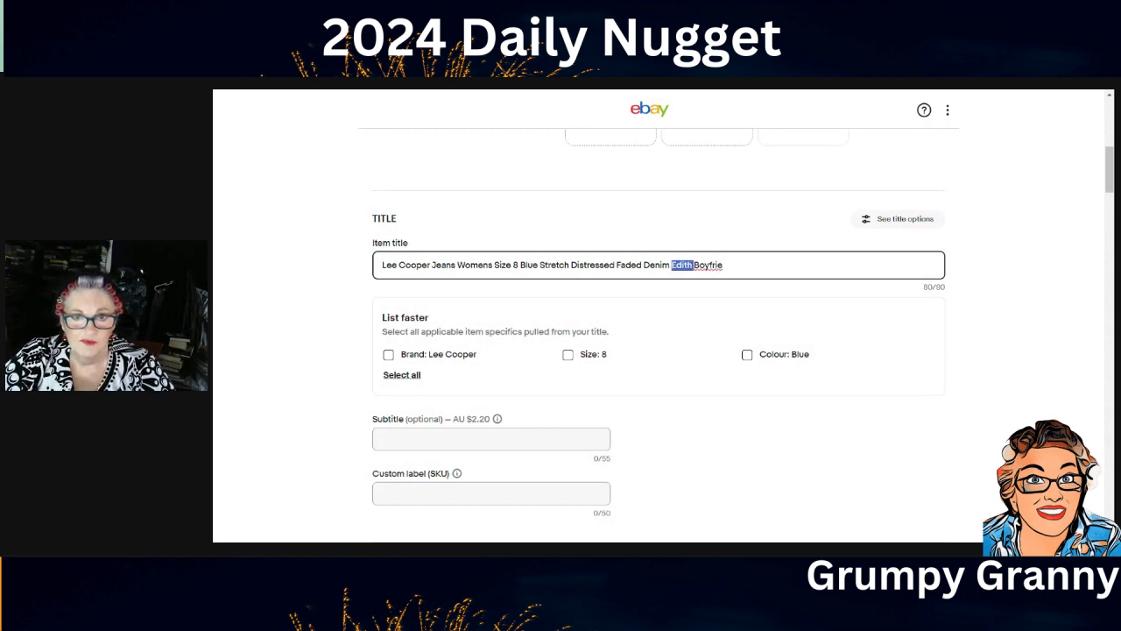
key("BackSpace")
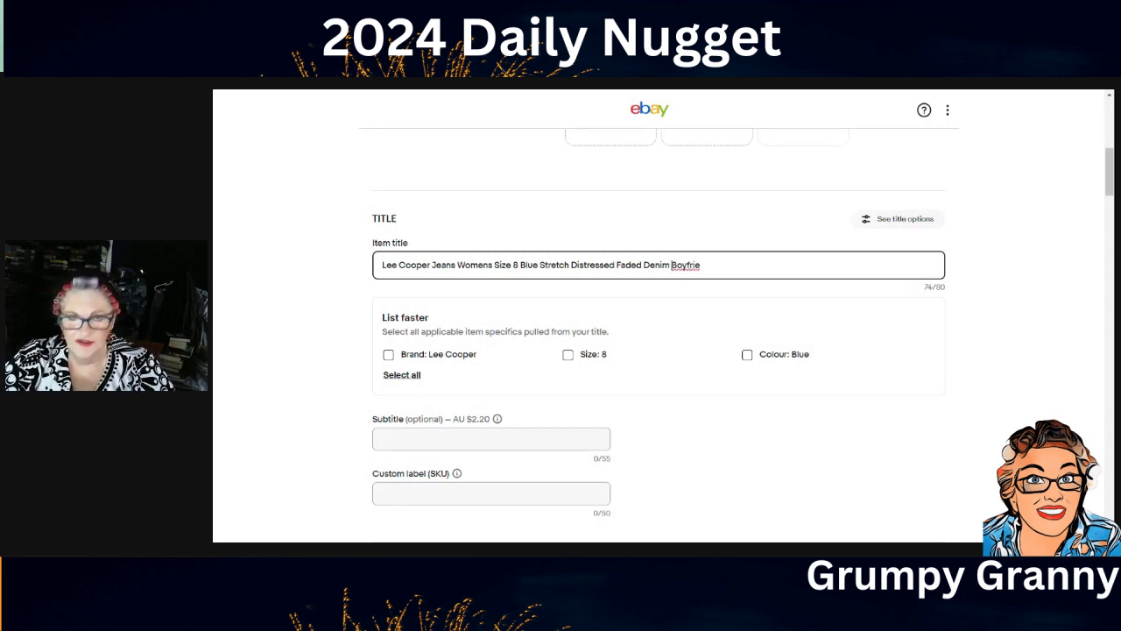
type("nd")
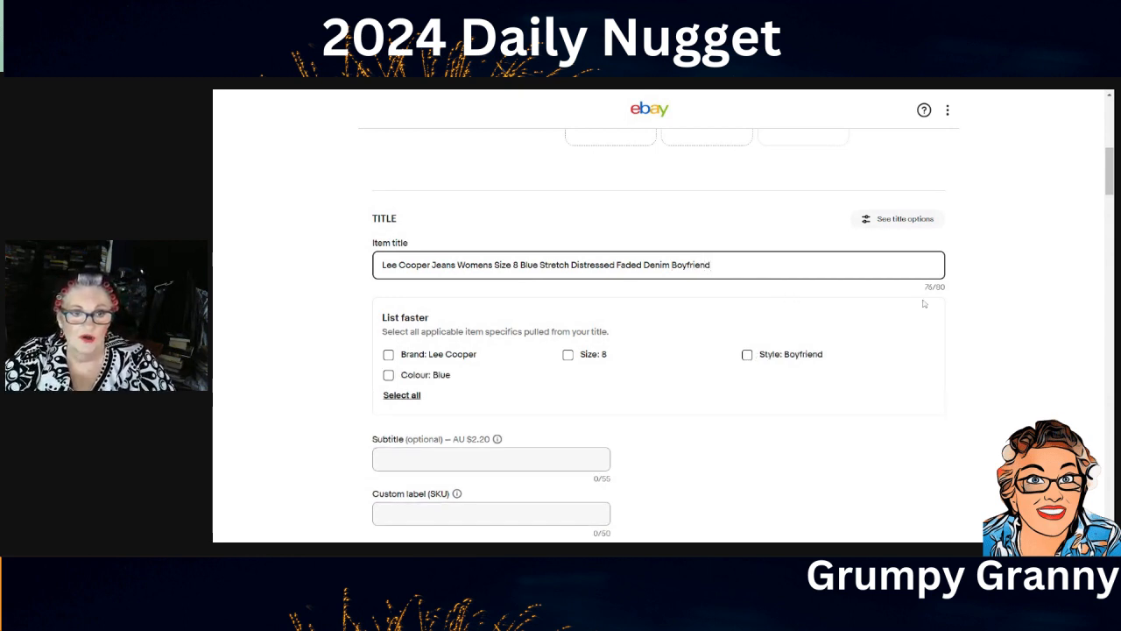
scroll(915, 298, "down", 2)
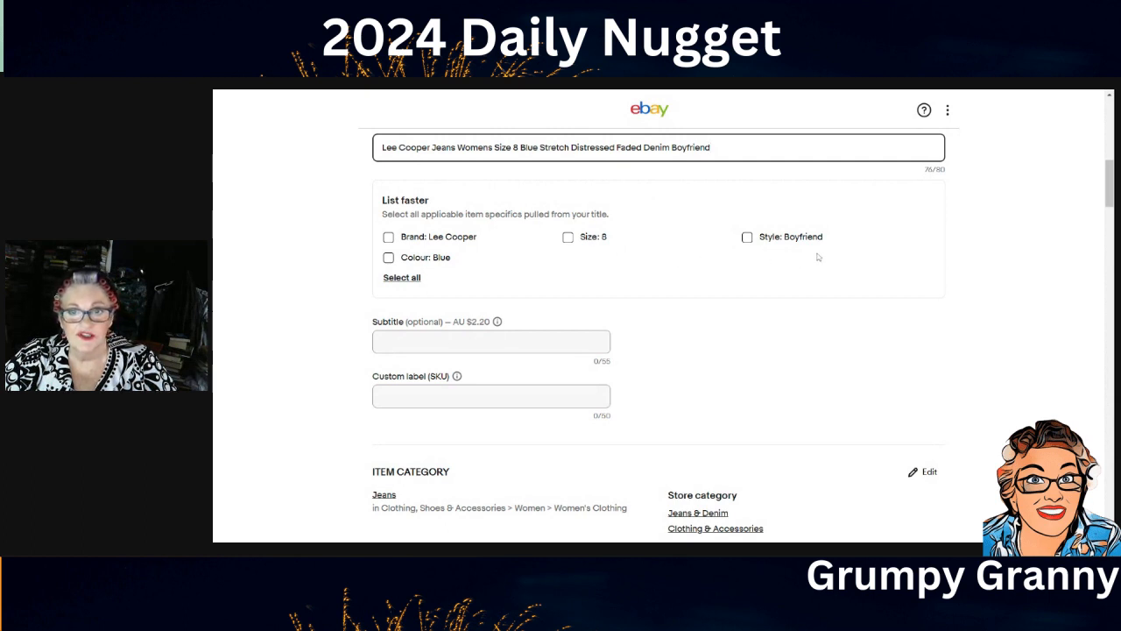
left_click(396, 278)
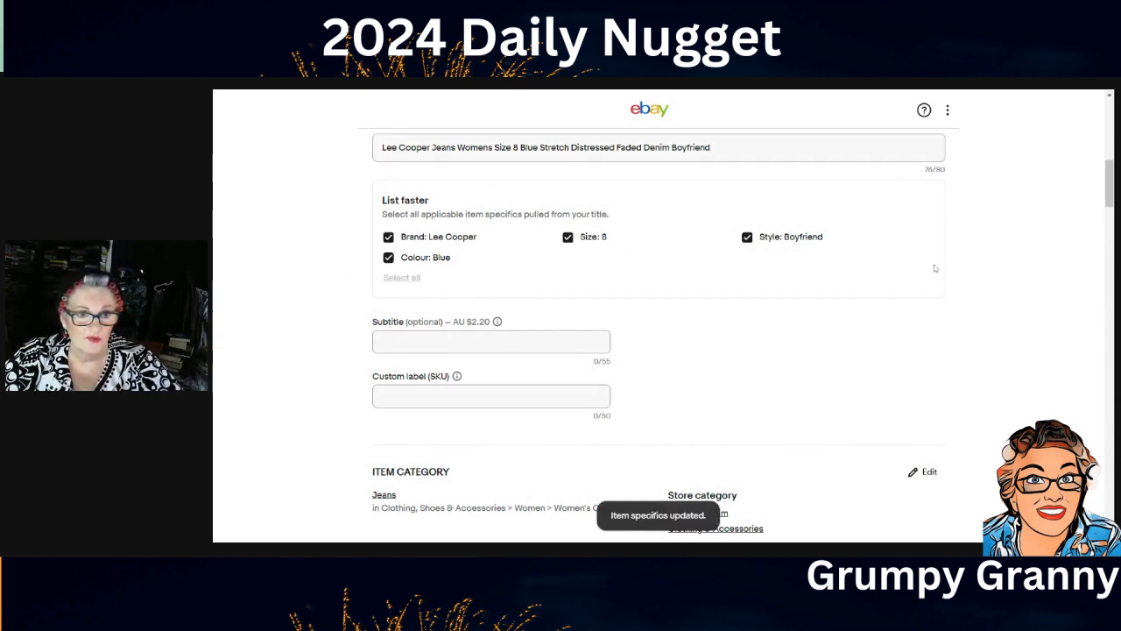
- Enter "St A $0 #0030" as the listing's custom label (SKU)
scroll(744, 366, "down", 3)
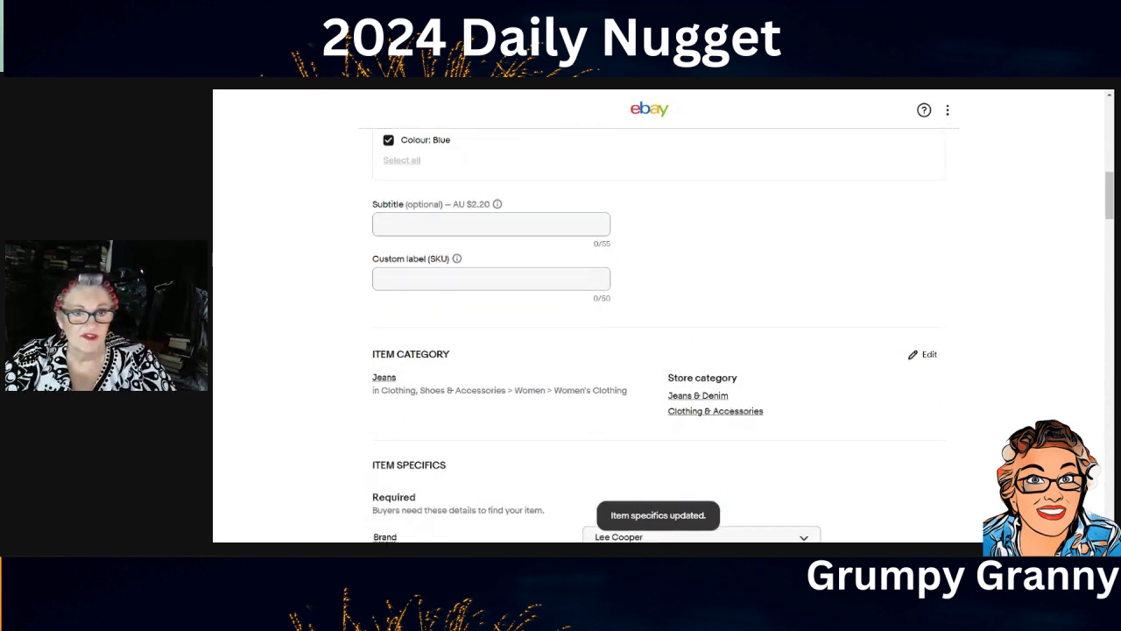
left_click(391, 278)
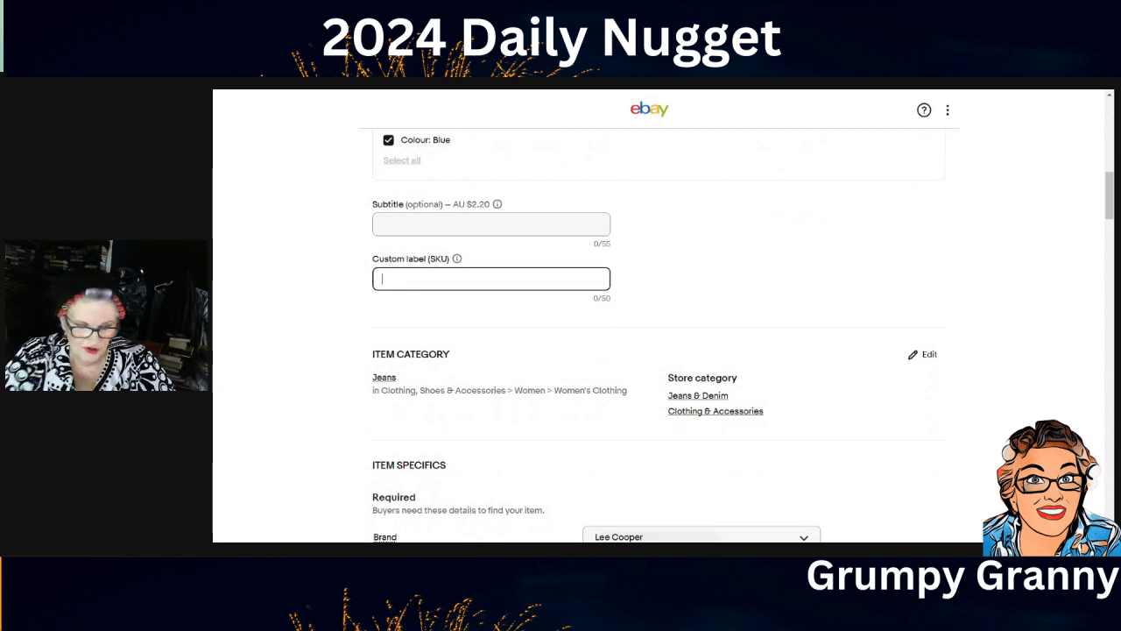
type("St A")
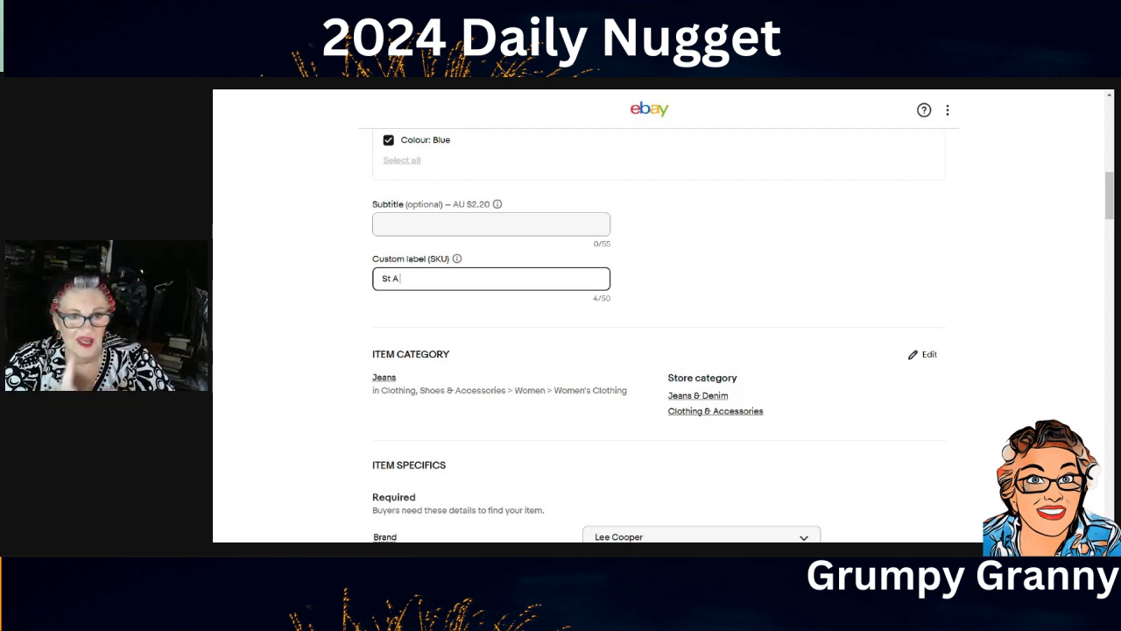
type("S")
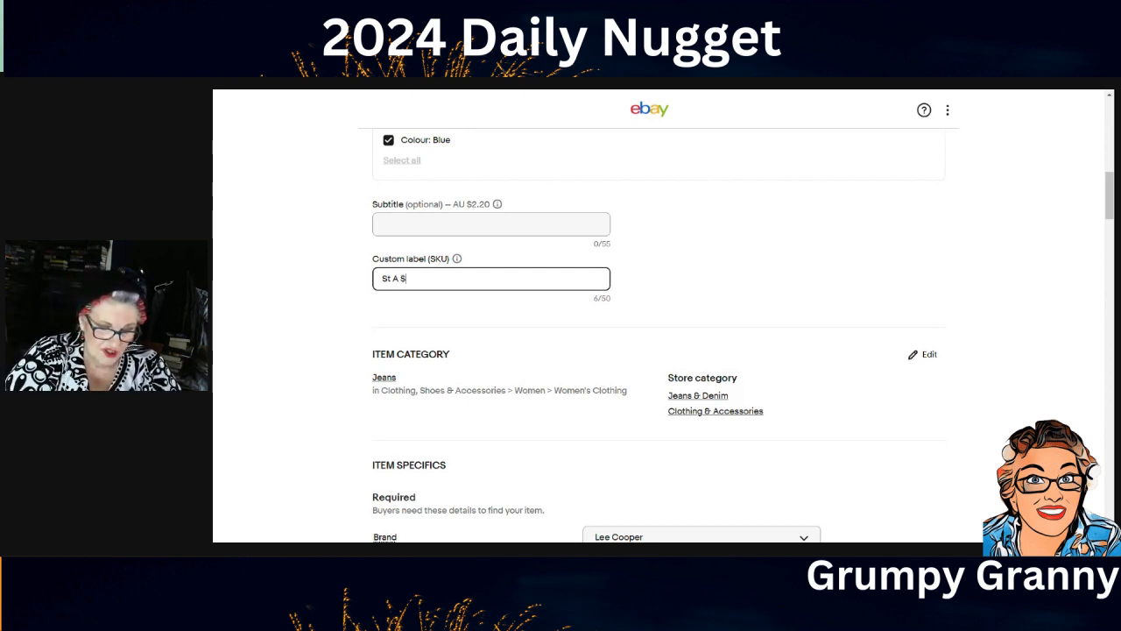
type("0")
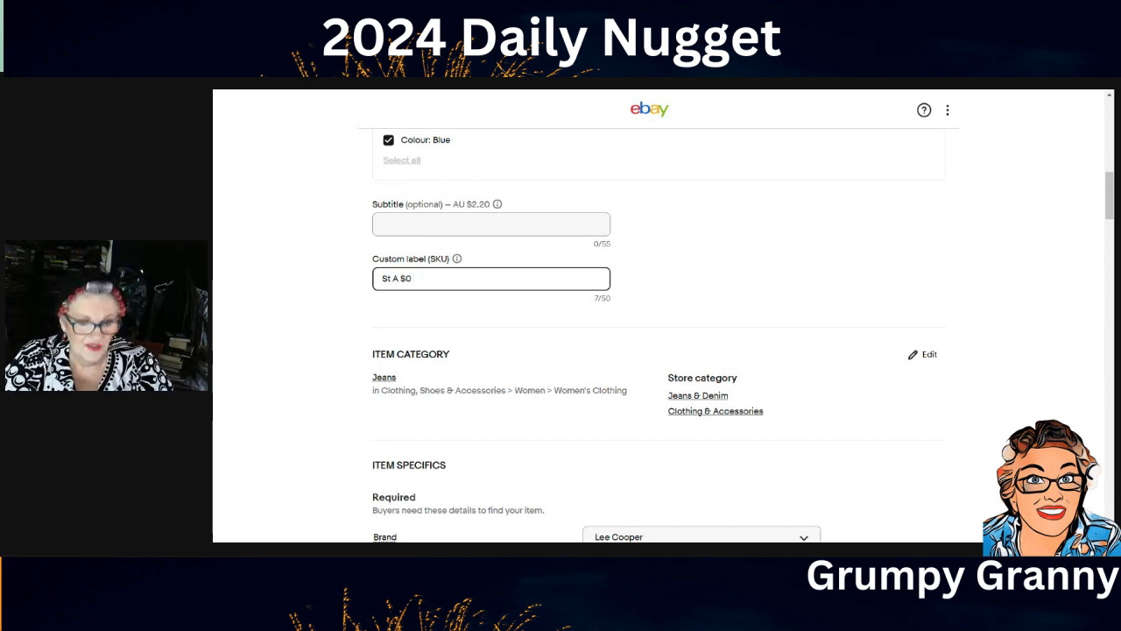
type("#")
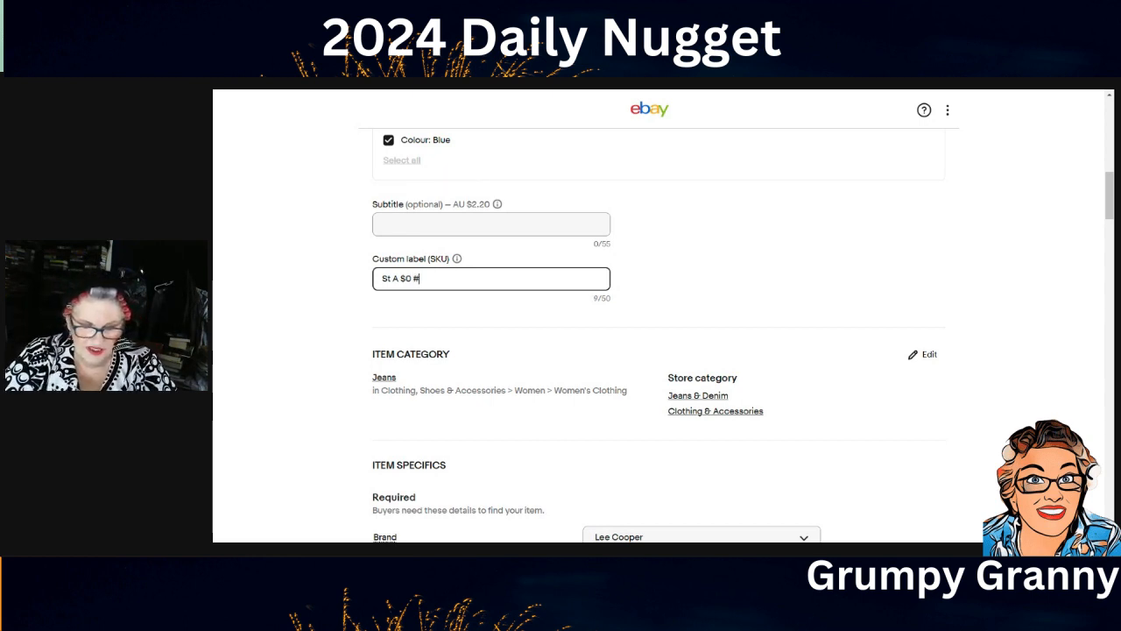
type("00")
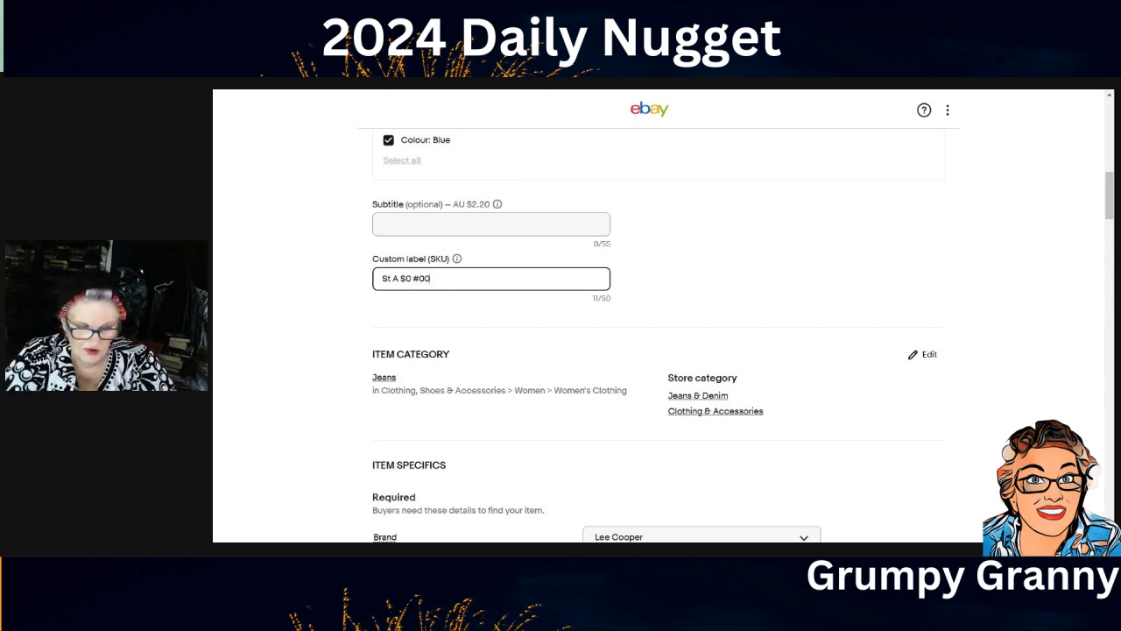
type("30")
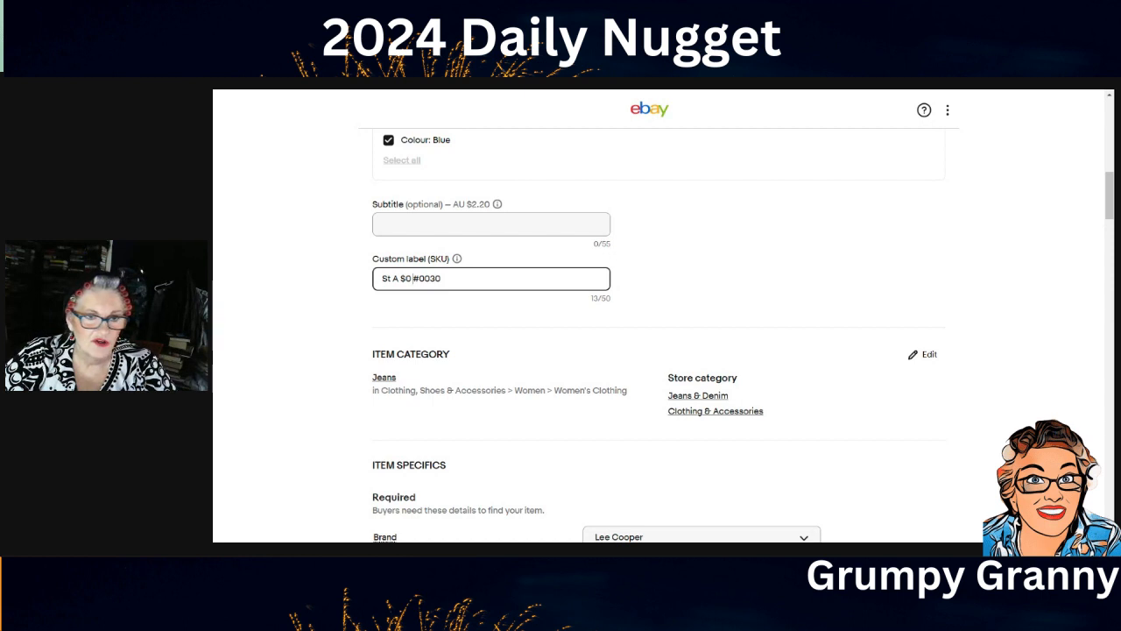
- Insert the date "25/2/24" before "#0030" in the custom label and add "DP" at its end
type("2")
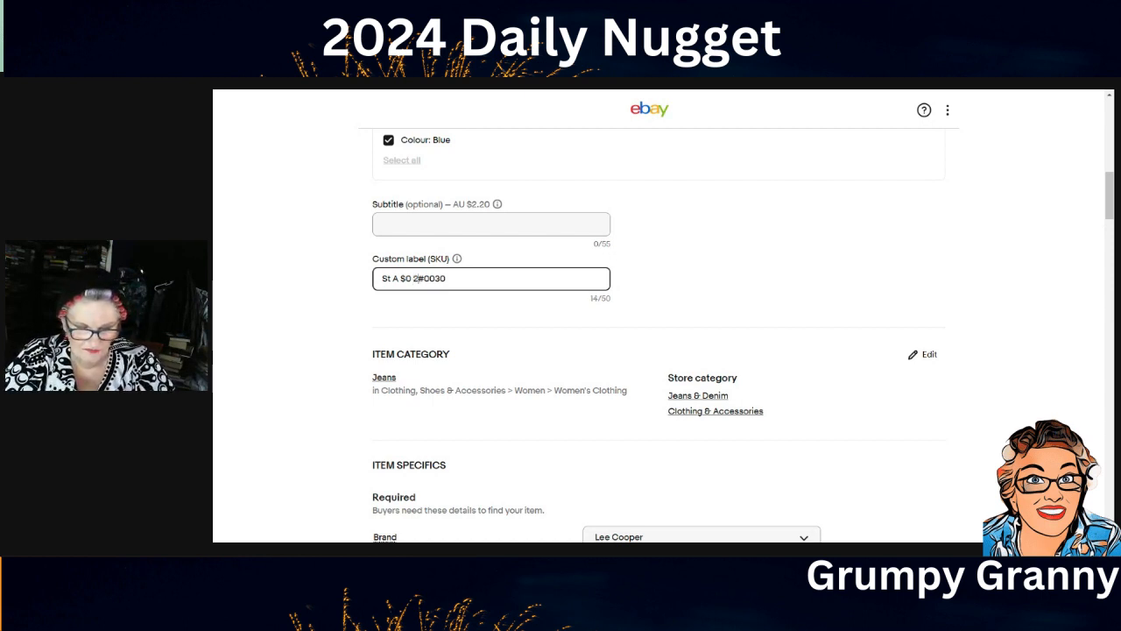
type("5/2/2")
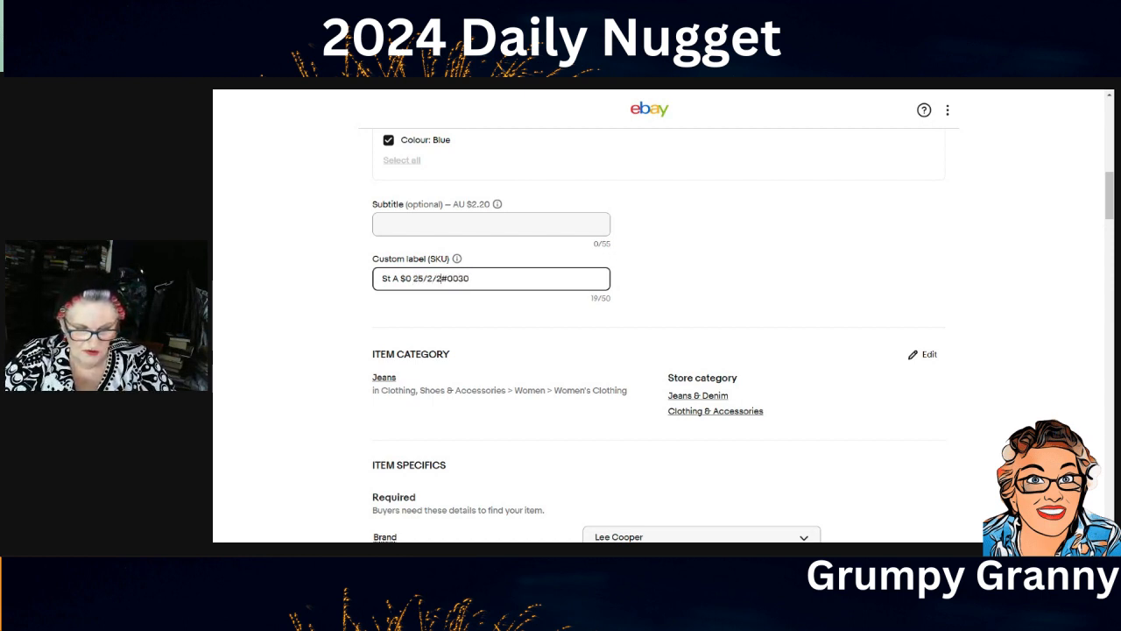
type("4 #0030")
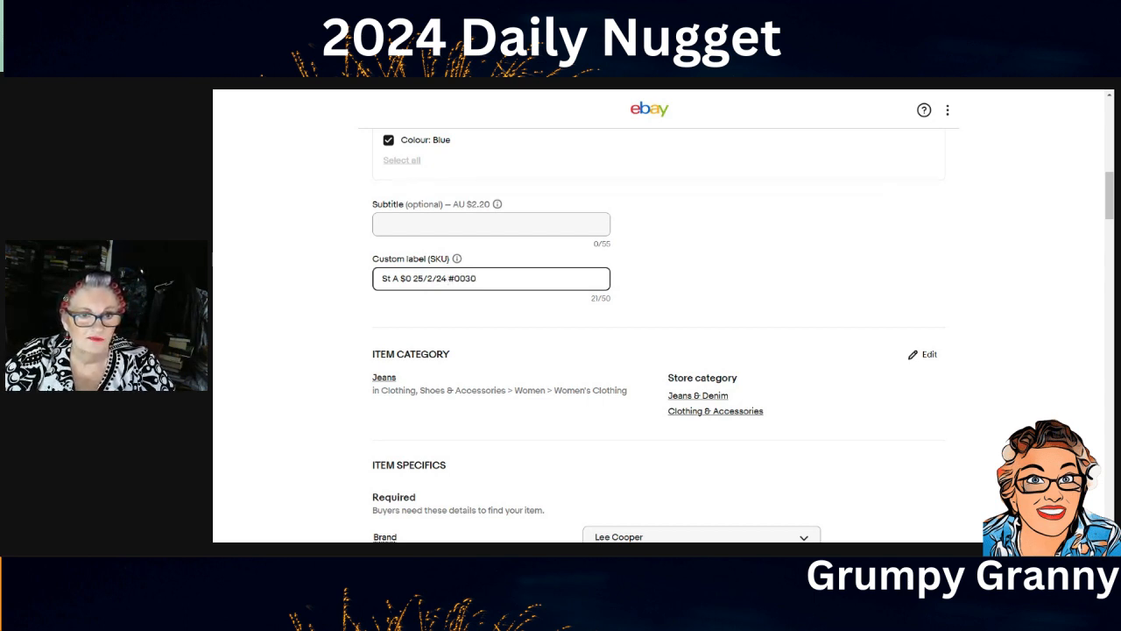
type(" DP")
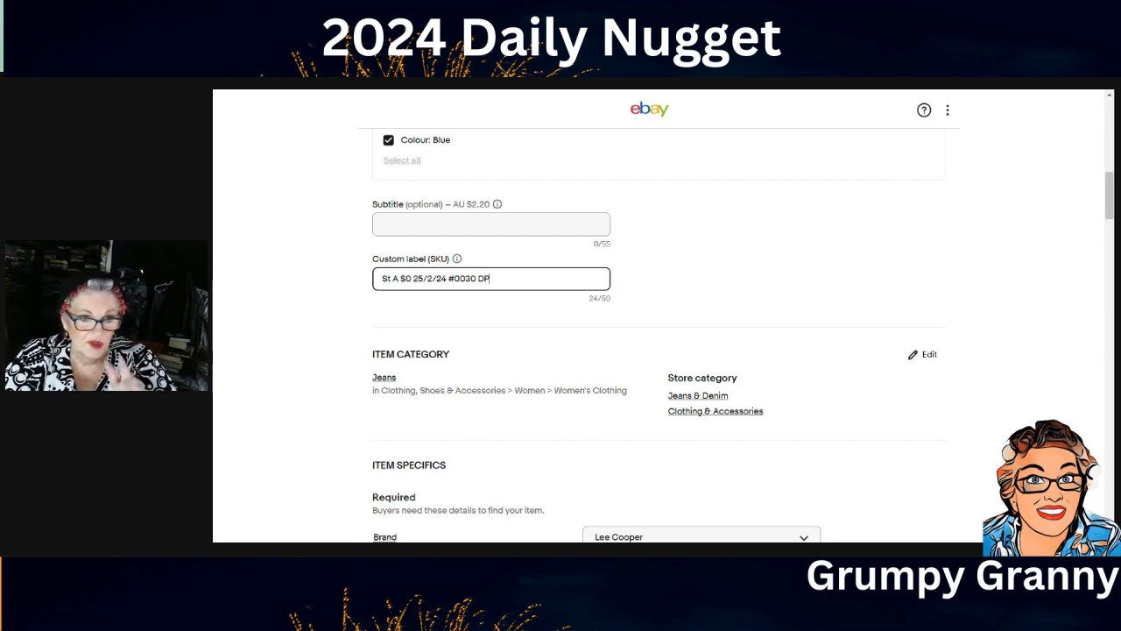
left_click(890, 281)
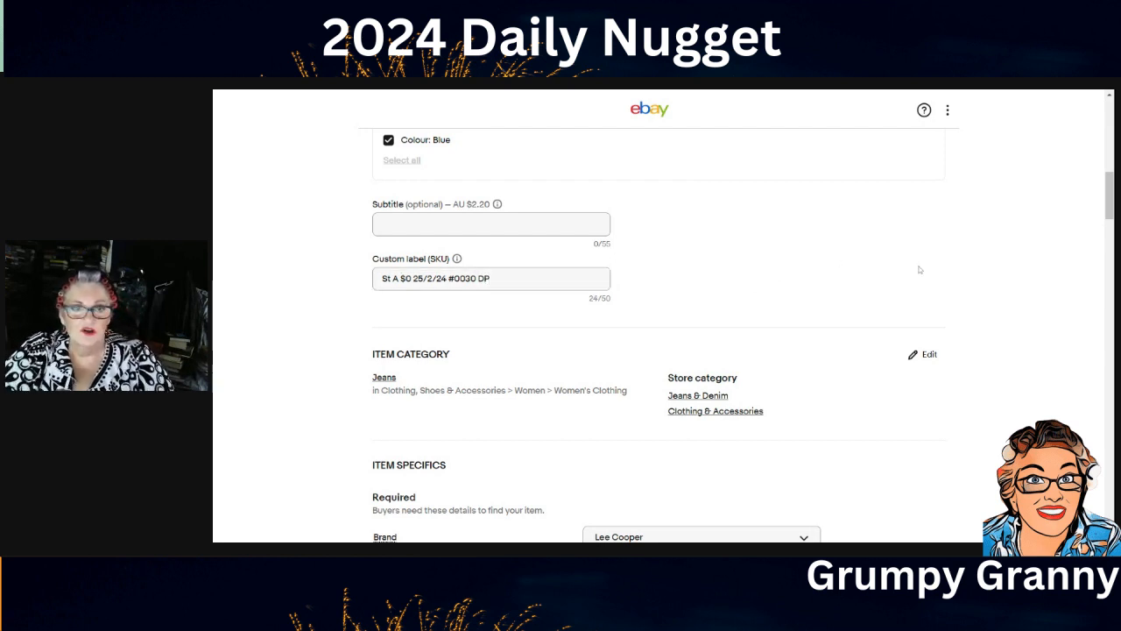
- Review the required item specifics and check the options offered for Department
scroll(915, 272, "down", 3)
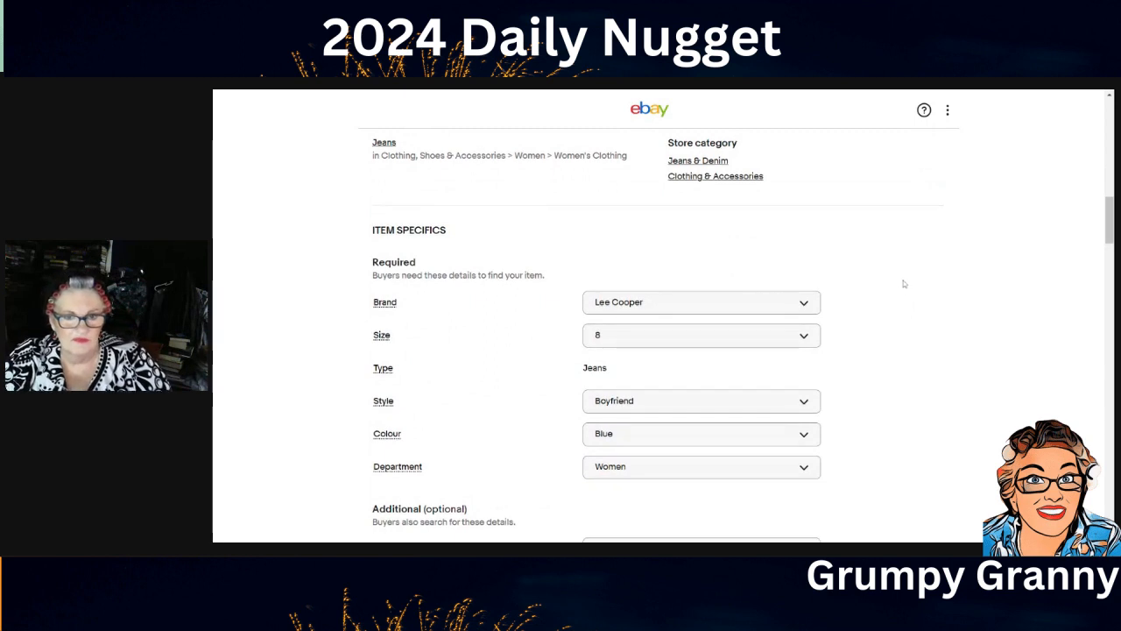
scroll(907, 282, "down", 2)
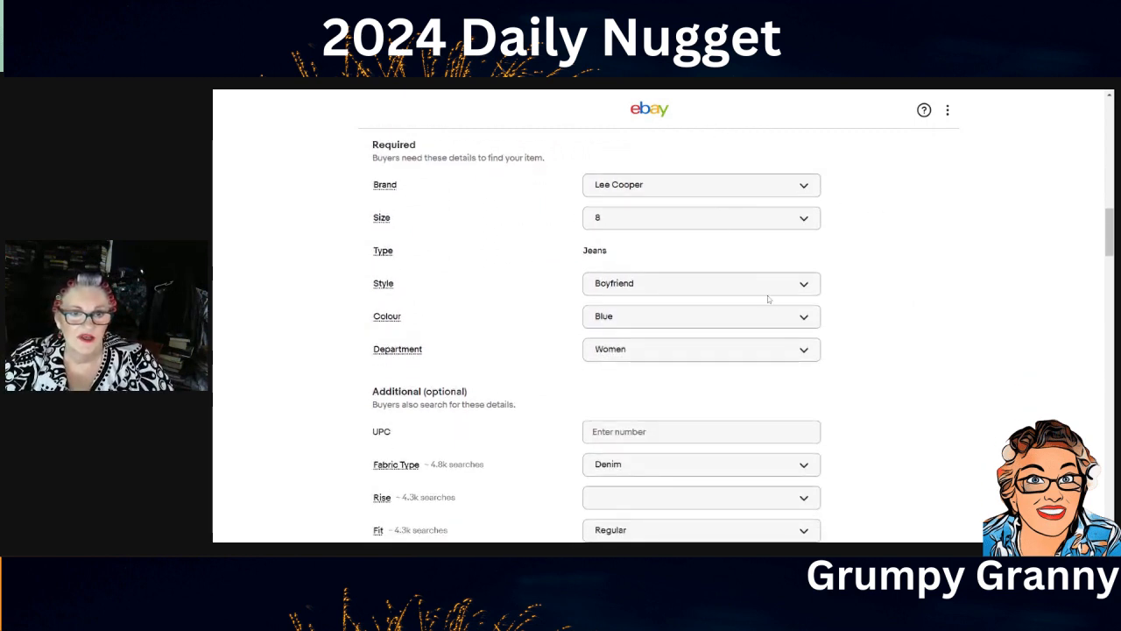
scroll(955, 333, "down", 2)
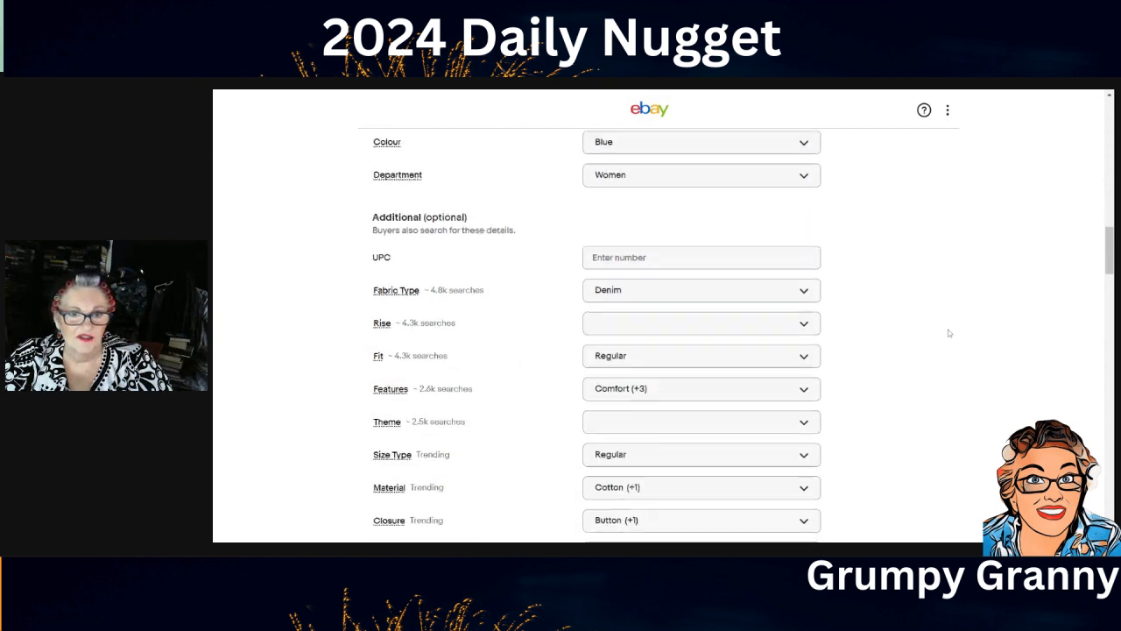
scroll(950, 264, "down", 1)
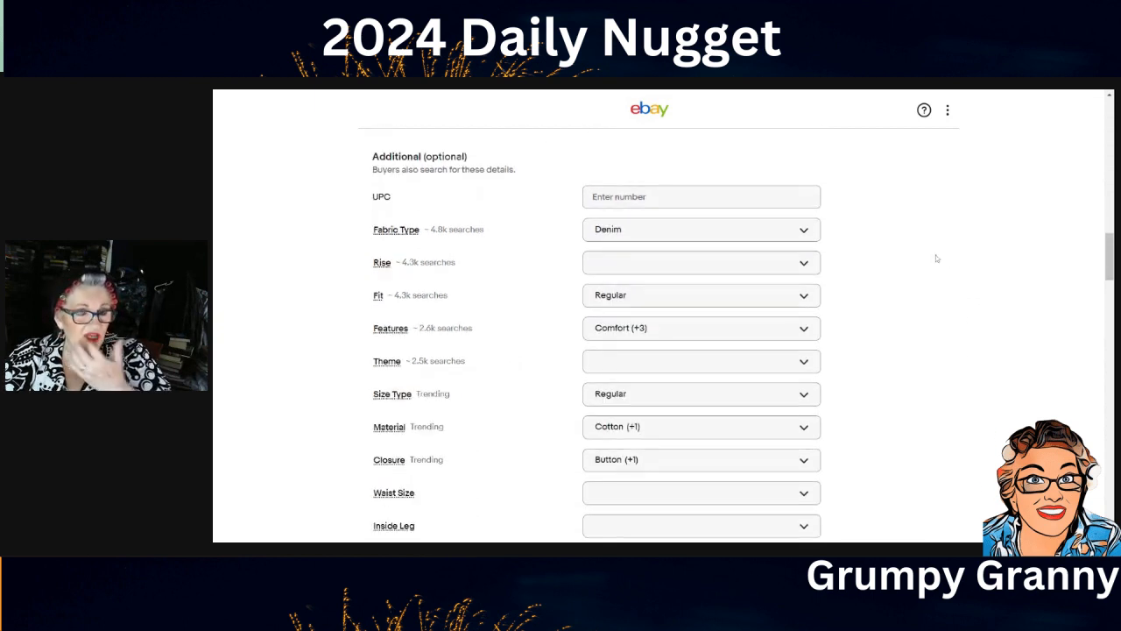
scroll(951, 263, "up", 1)
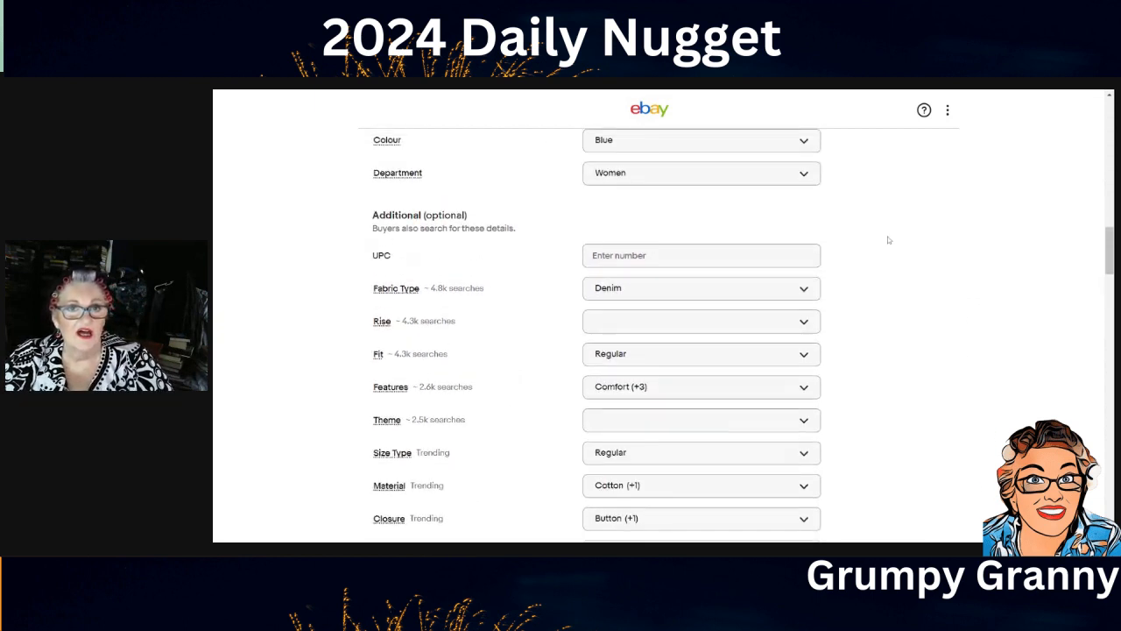
left_click(804, 174)
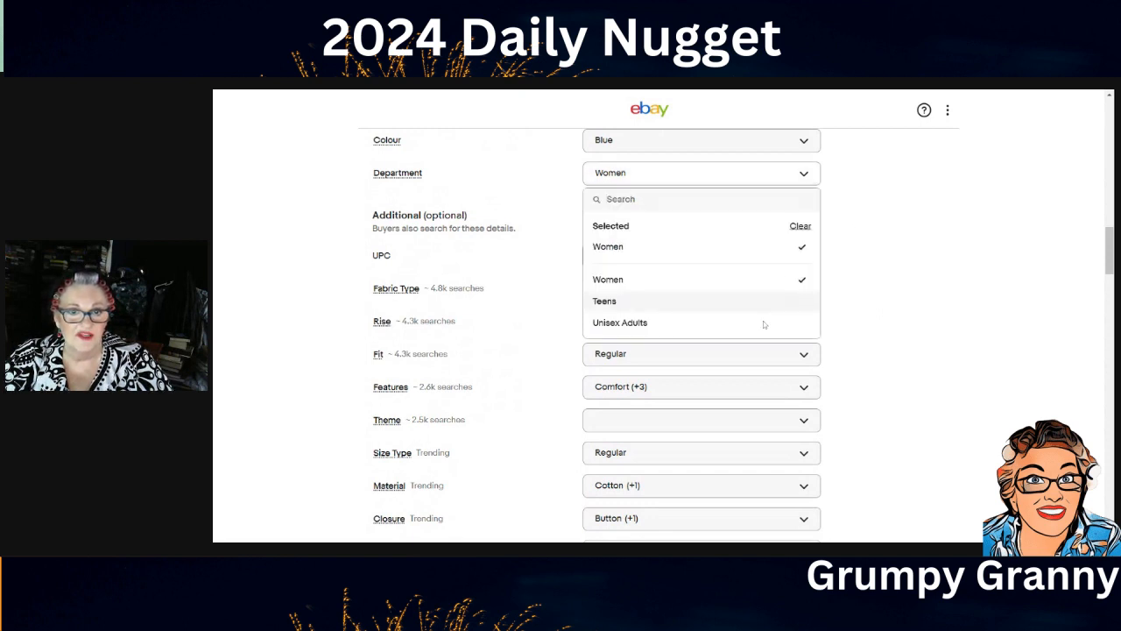
left_click(754, 170)
- Set the Rise item specific to "Mid (8.5-10.5 in)"
scroll(906, 254, "down", 1)
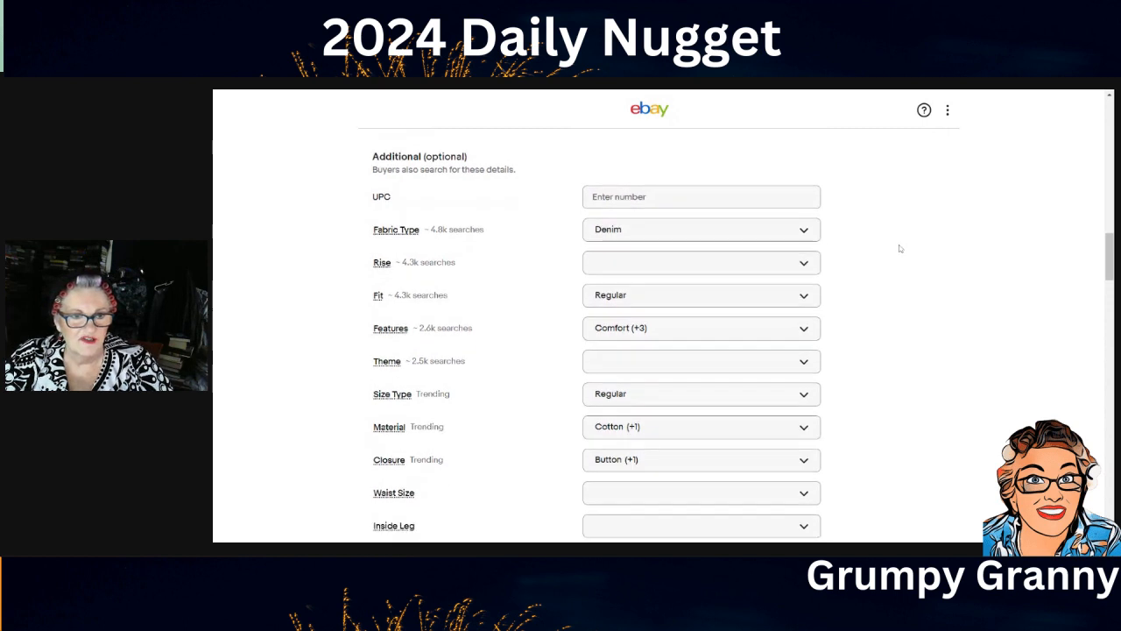
scroll(900, 250, "down", 1)
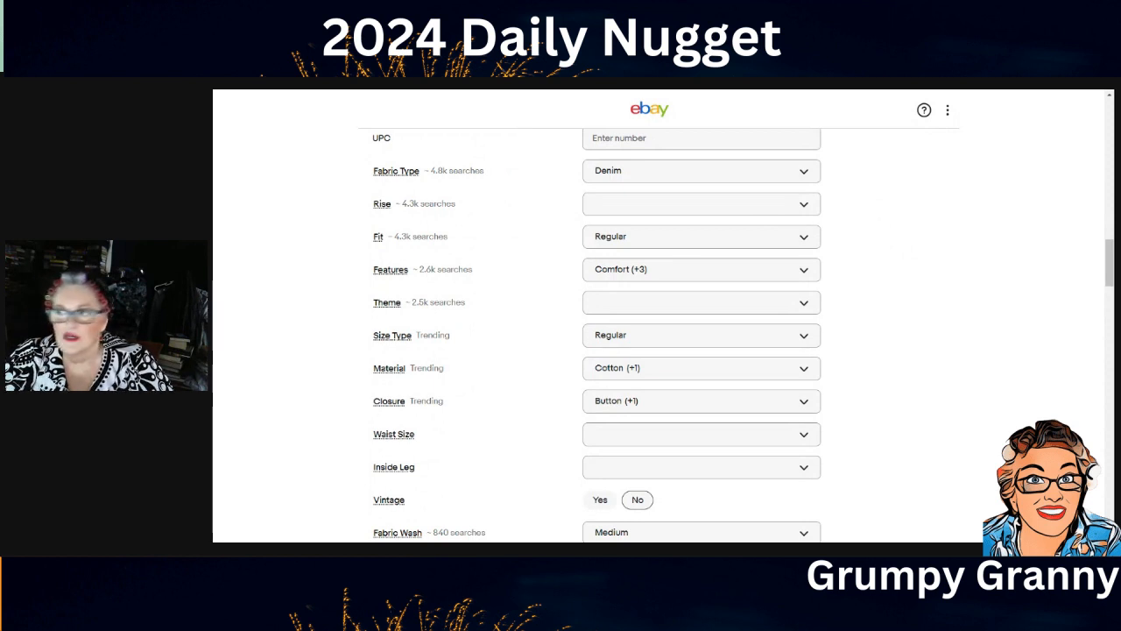
left_click(713, 210)
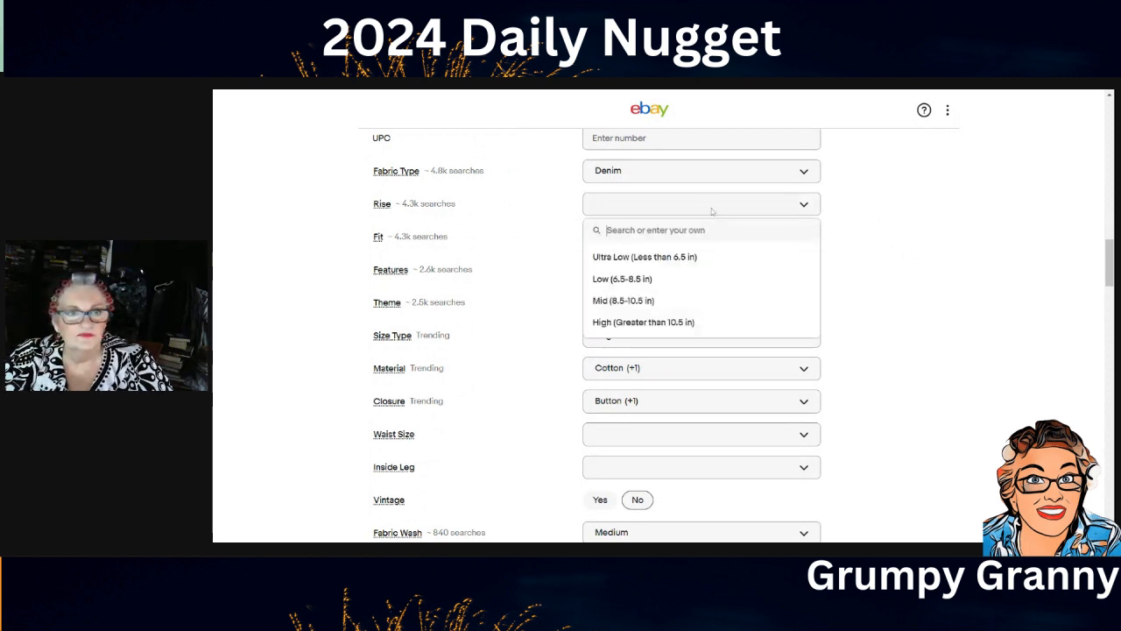
left_click(658, 301)
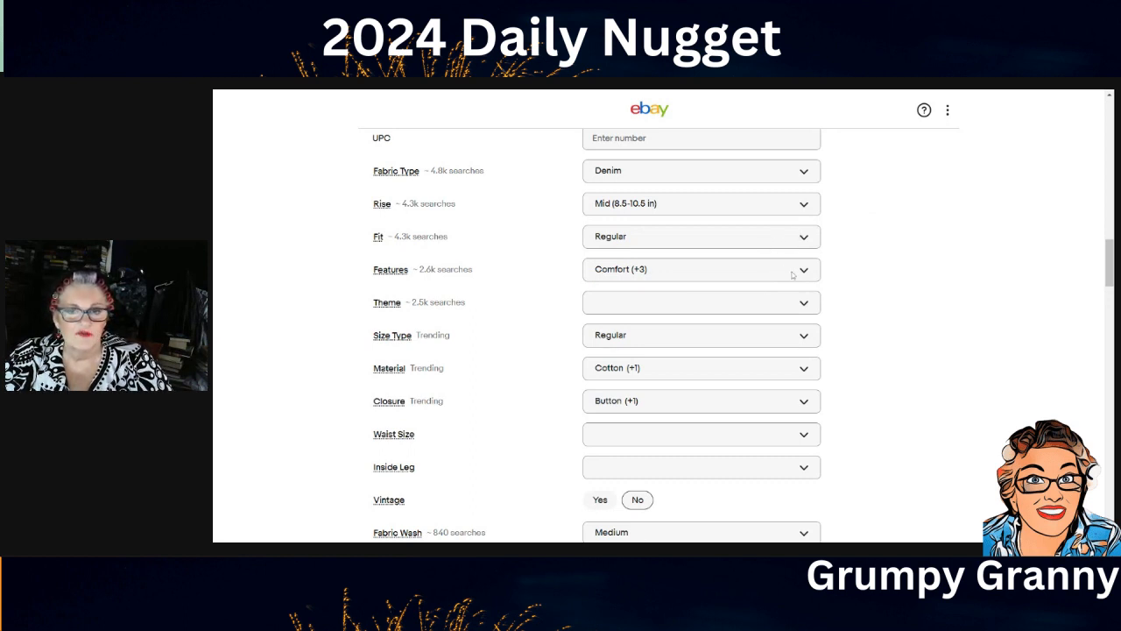
- Check which options are selected for Features, Material and Closure in the item specifics
left_click(764, 273)
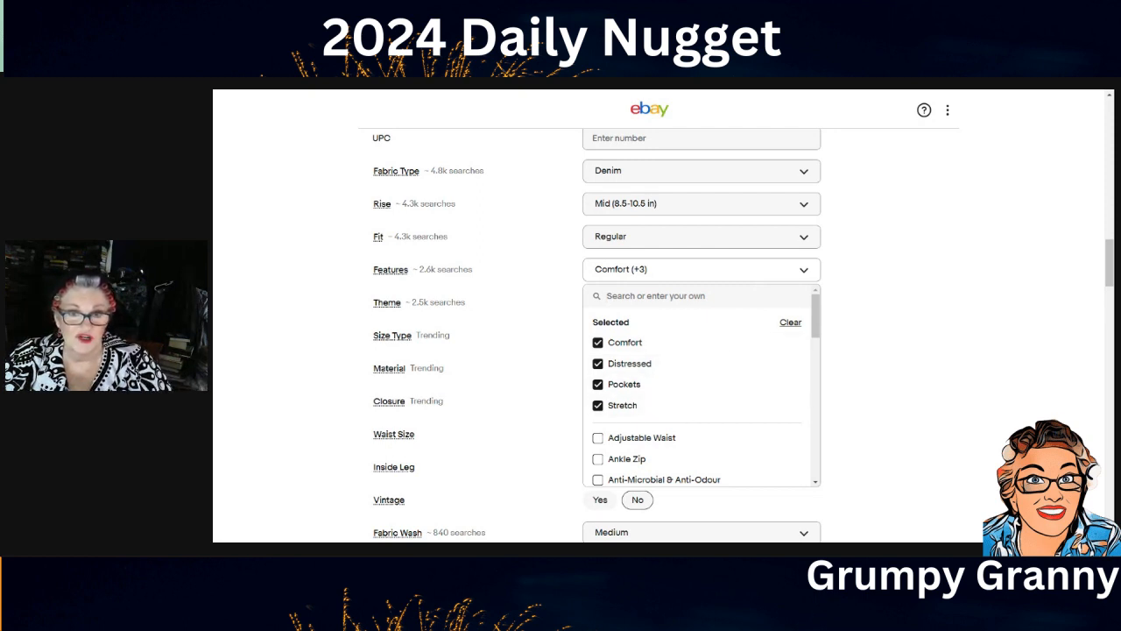
left_click(733, 270)
scroll(871, 283, "down", 1)
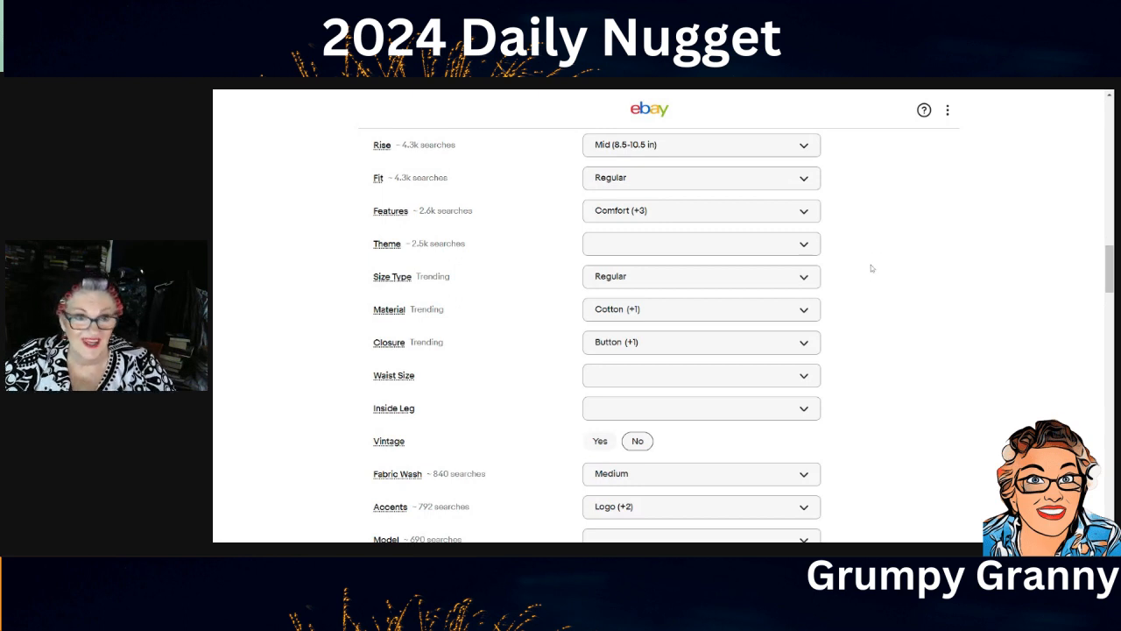
scroll(917, 277, "down", 2)
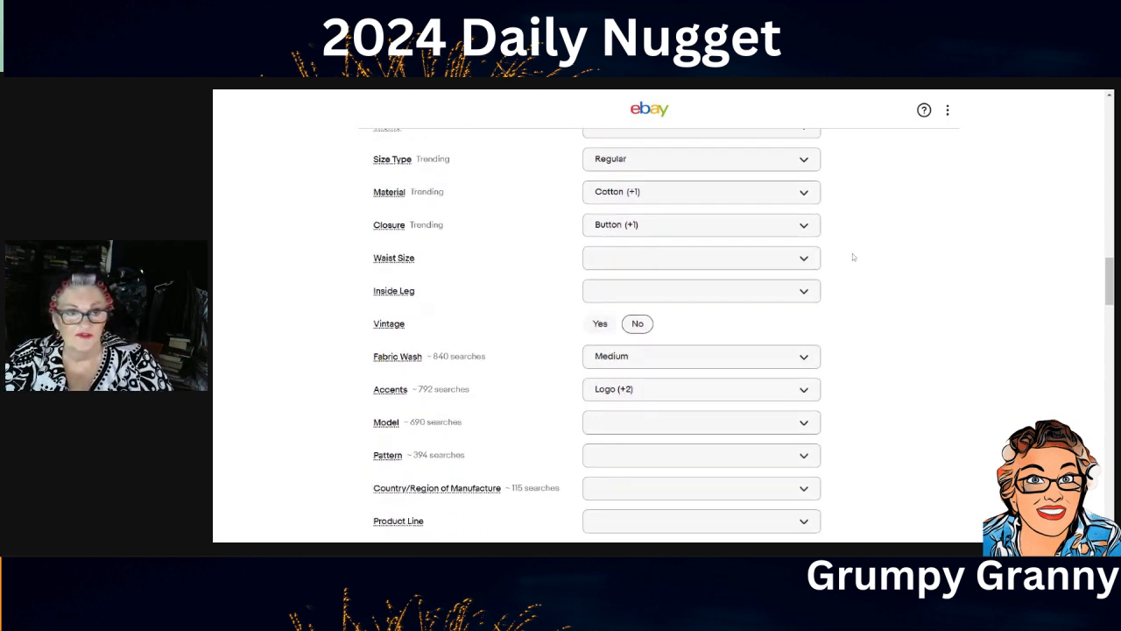
left_click(758, 193)
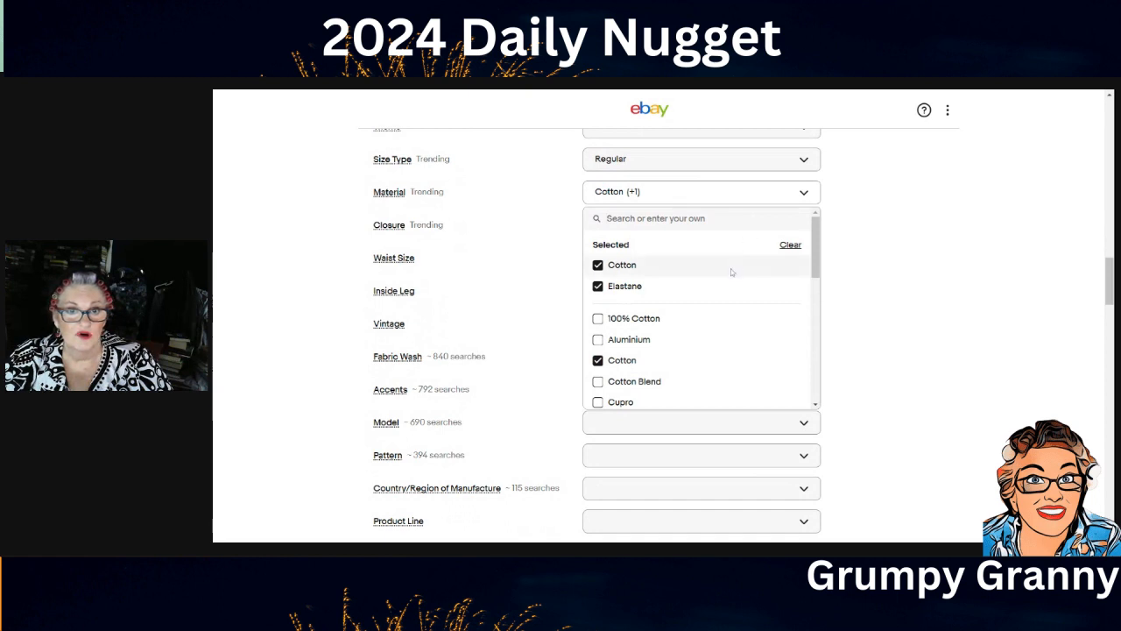
left_click(755, 193)
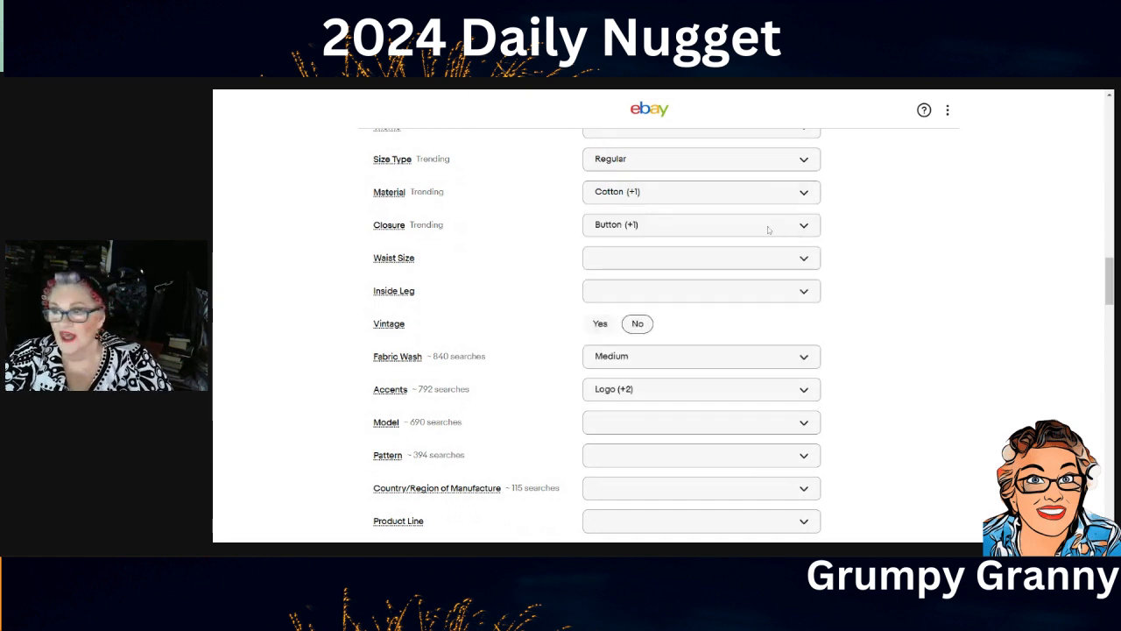
left_click(767, 225)
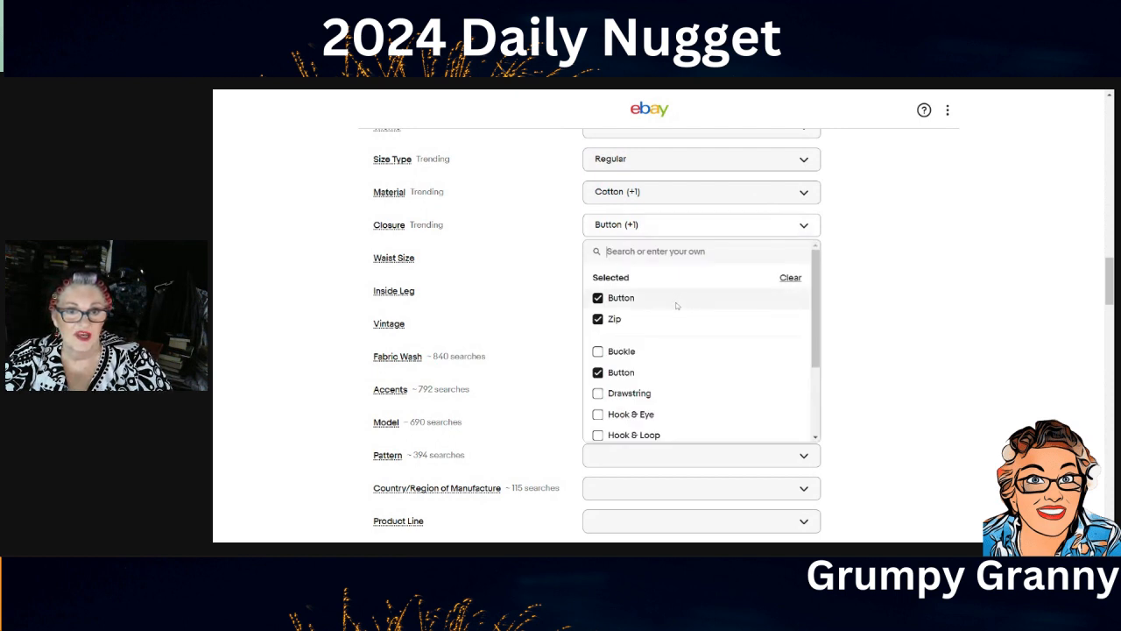
left_click(753, 230)
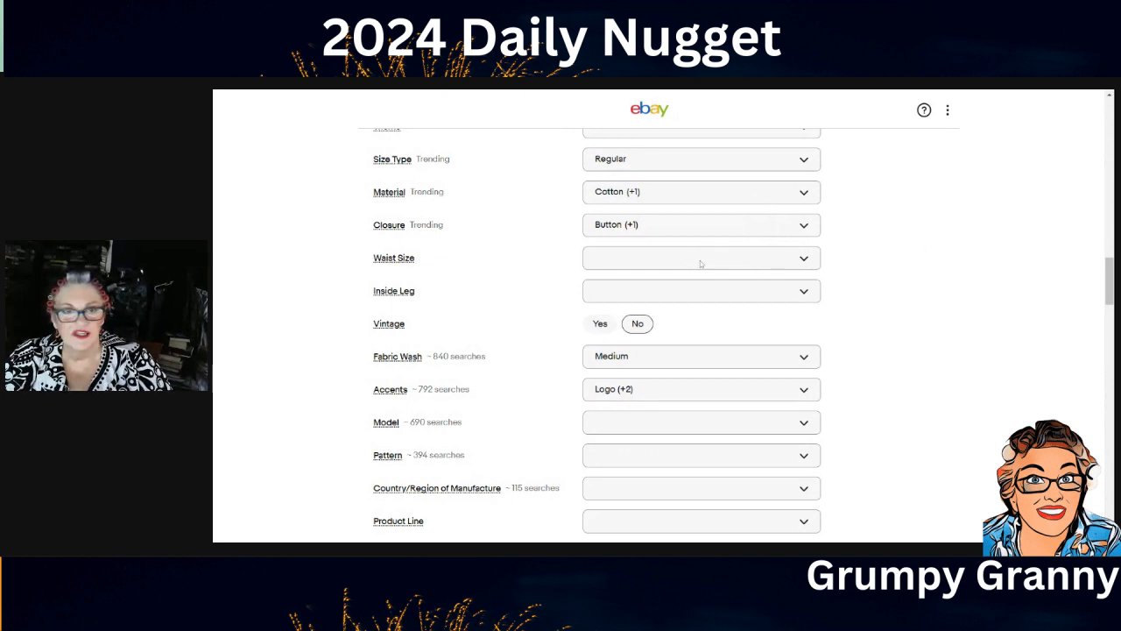
- Set the Waist Size to 27 in and the Inside Leg to 29 in
left_click(730, 262)
type("27")
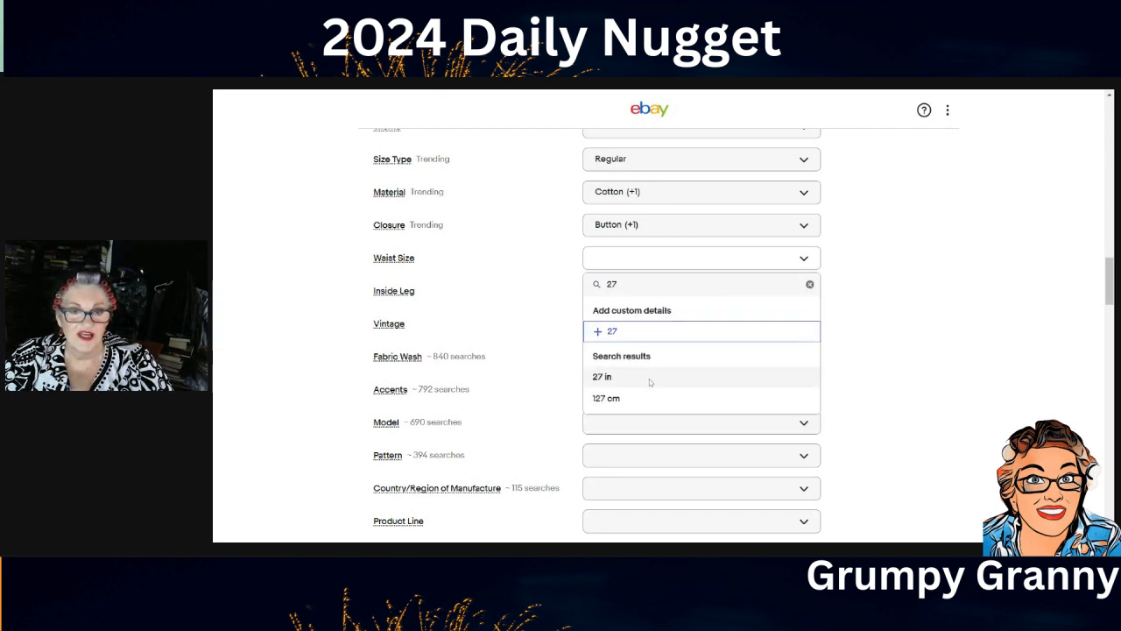
left_click(651, 377)
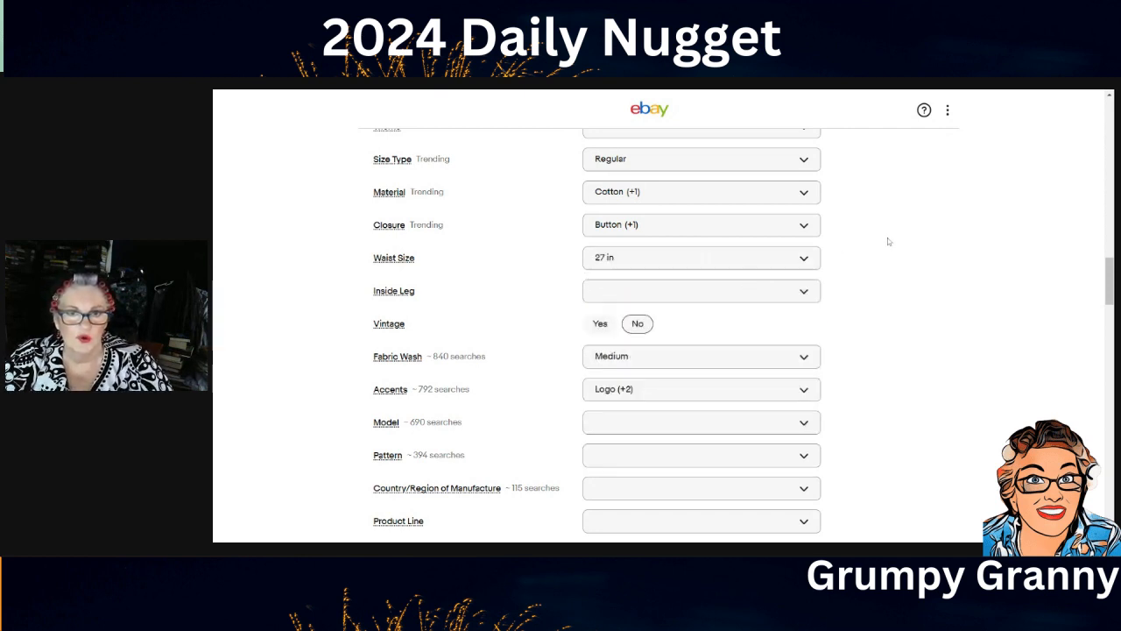
scroll(870, 247, "down", 1)
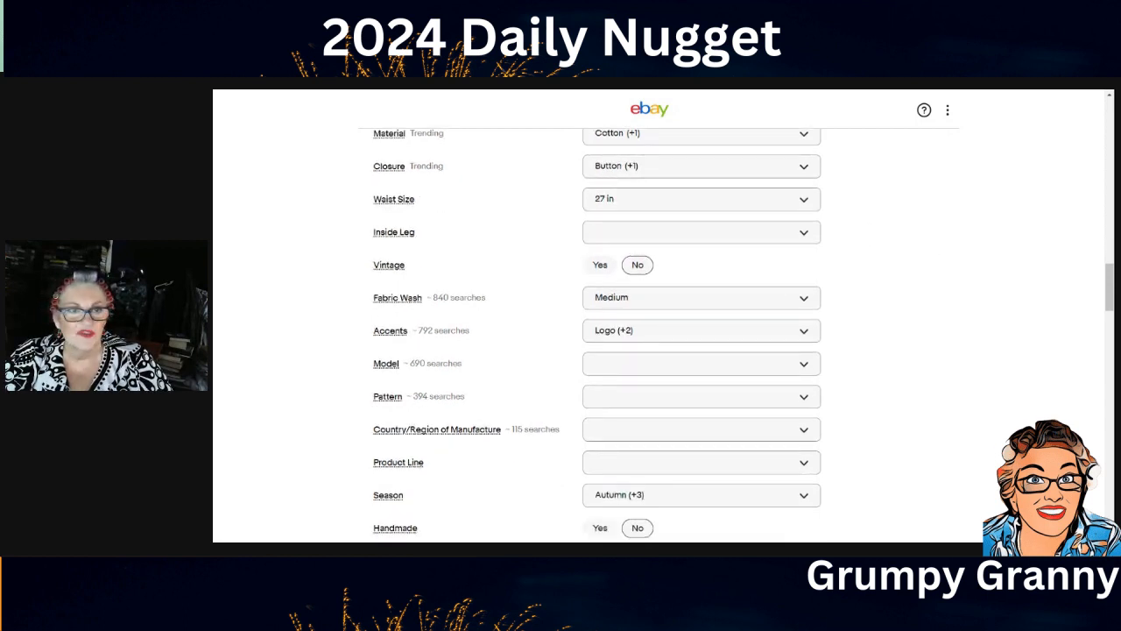
left_click(703, 239)
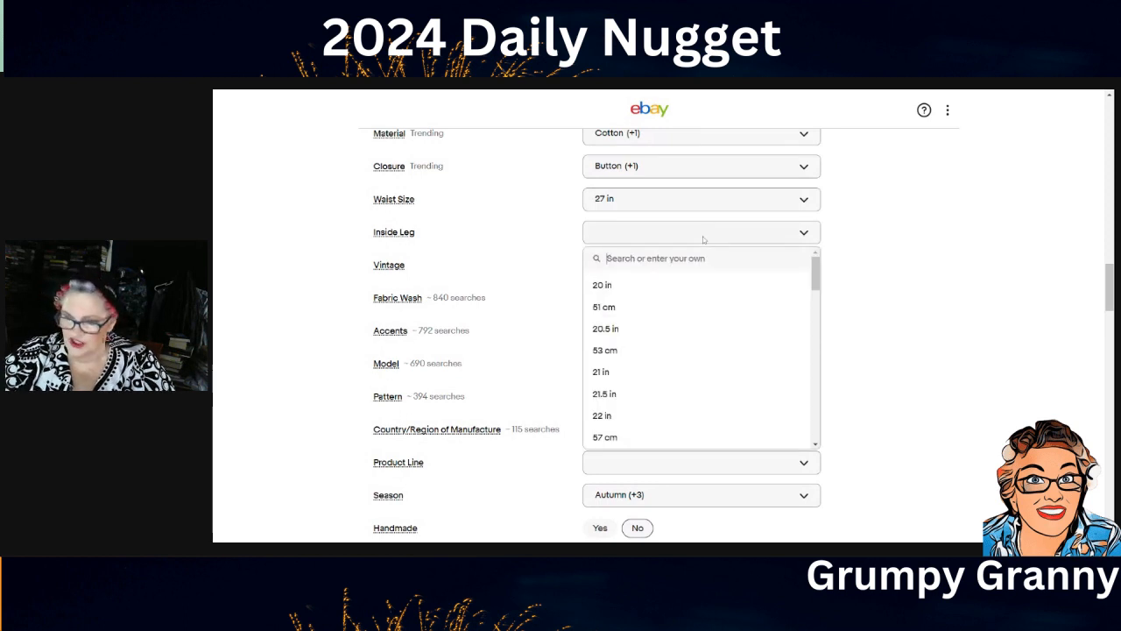
type("29")
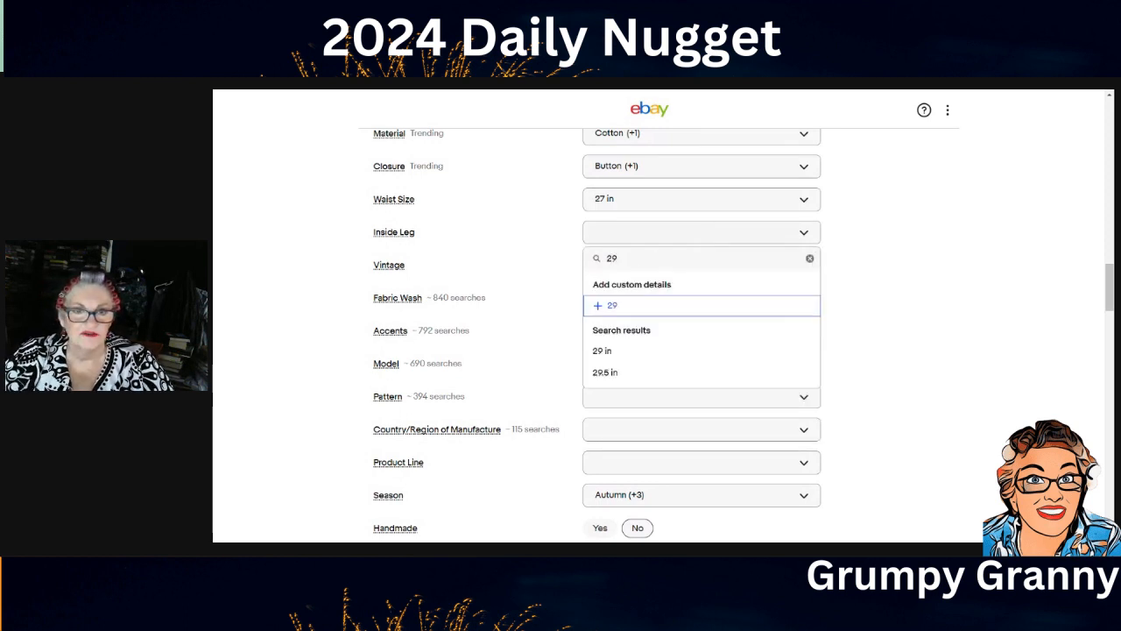
left_click(648, 350)
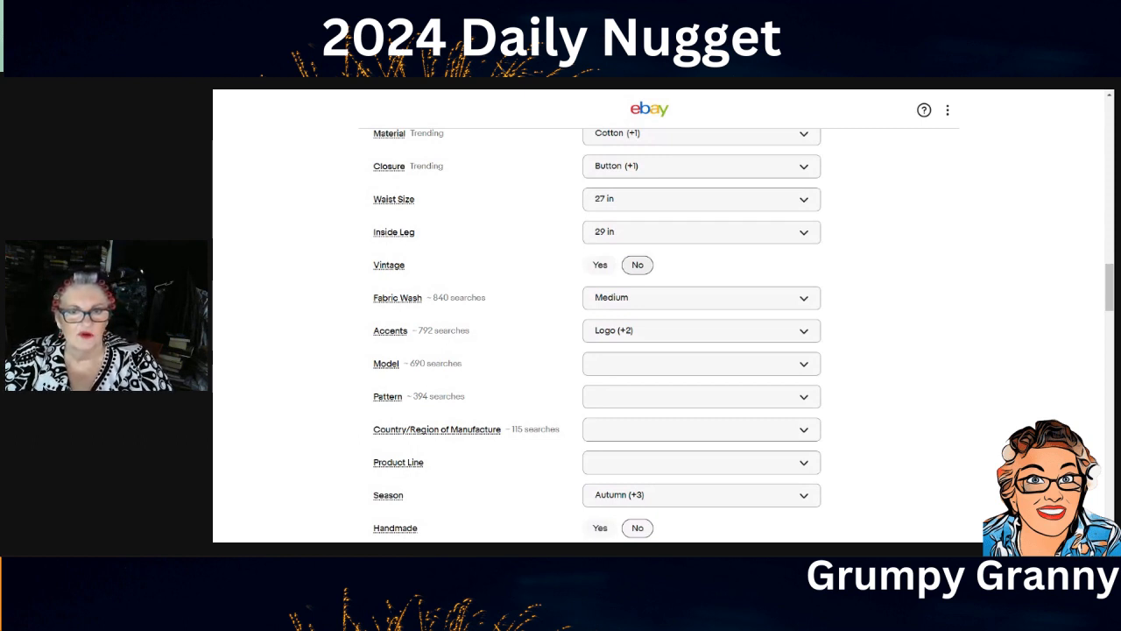
- Change the Fabric Wash to Light and check the selected Accents
scroll(901, 282, "down", 1)
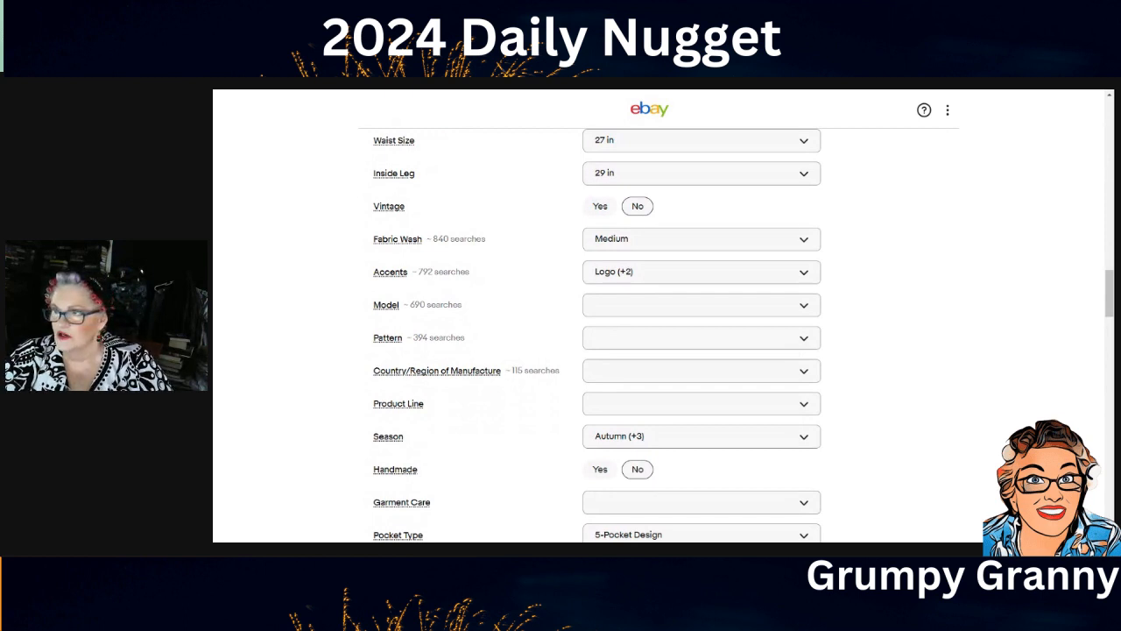
left_click(755, 239)
left_click(745, 407)
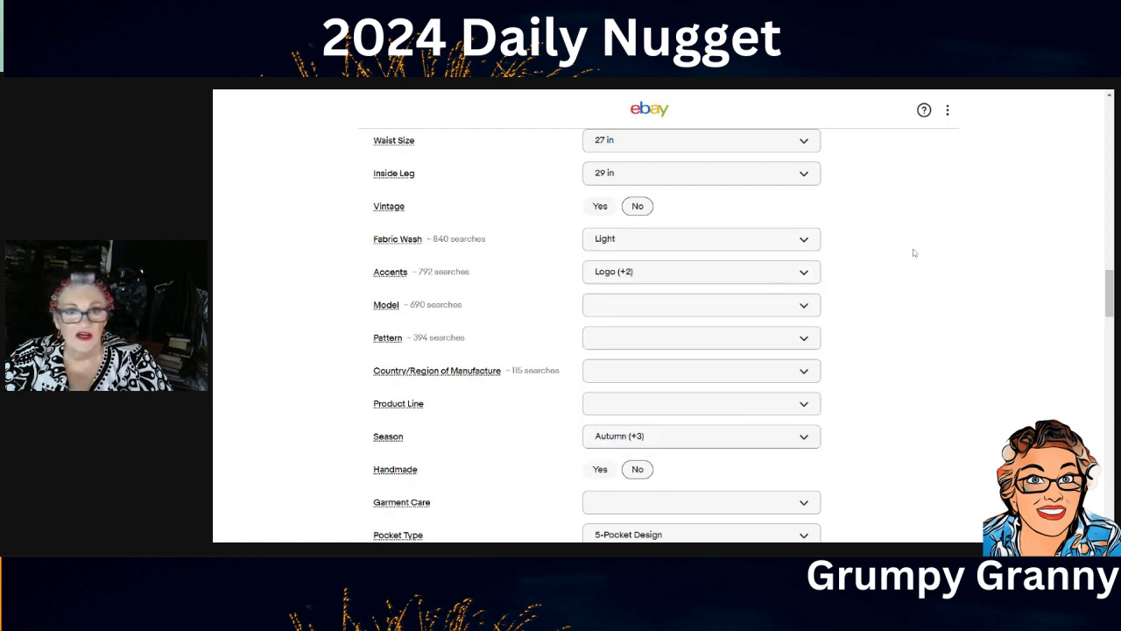
scroll(914, 253, "down", 1)
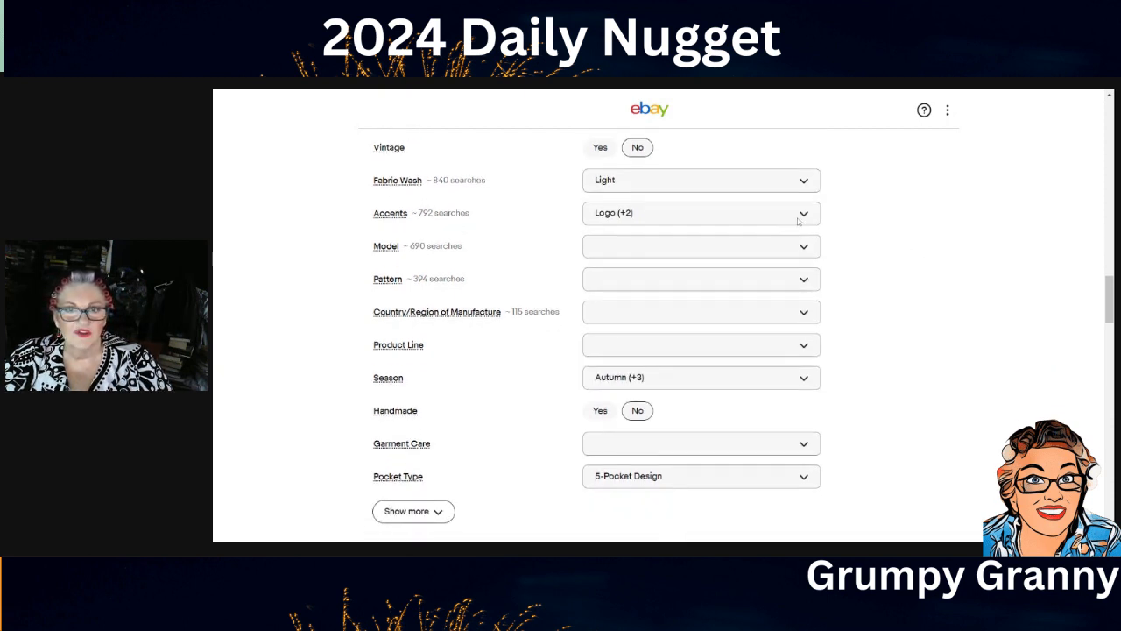
left_click(798, 221)
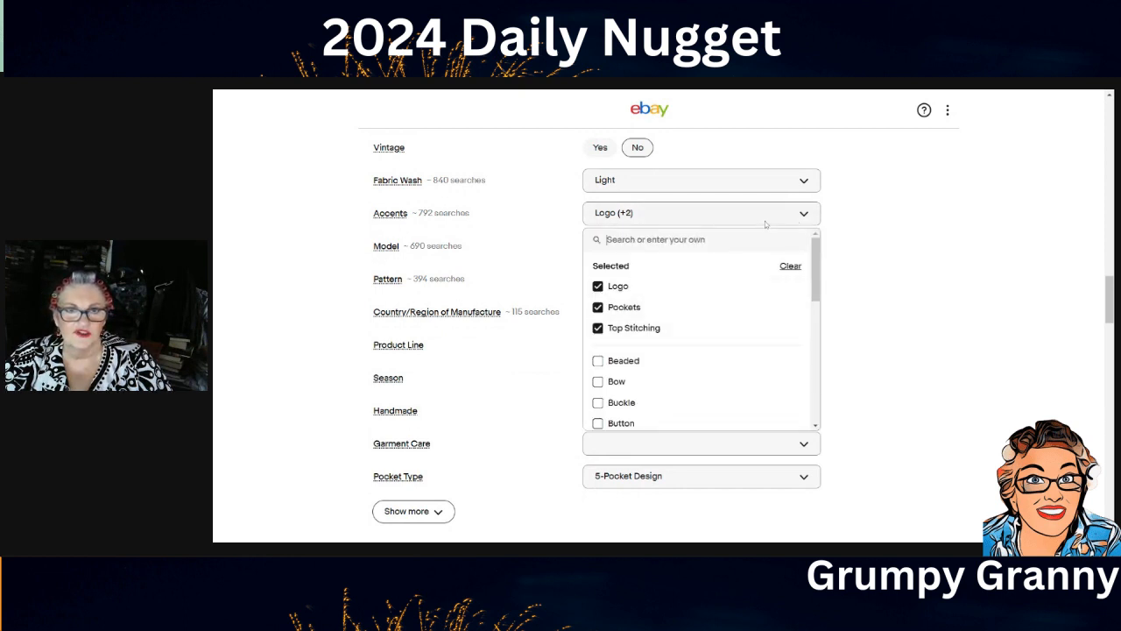
left_click(765, 220)
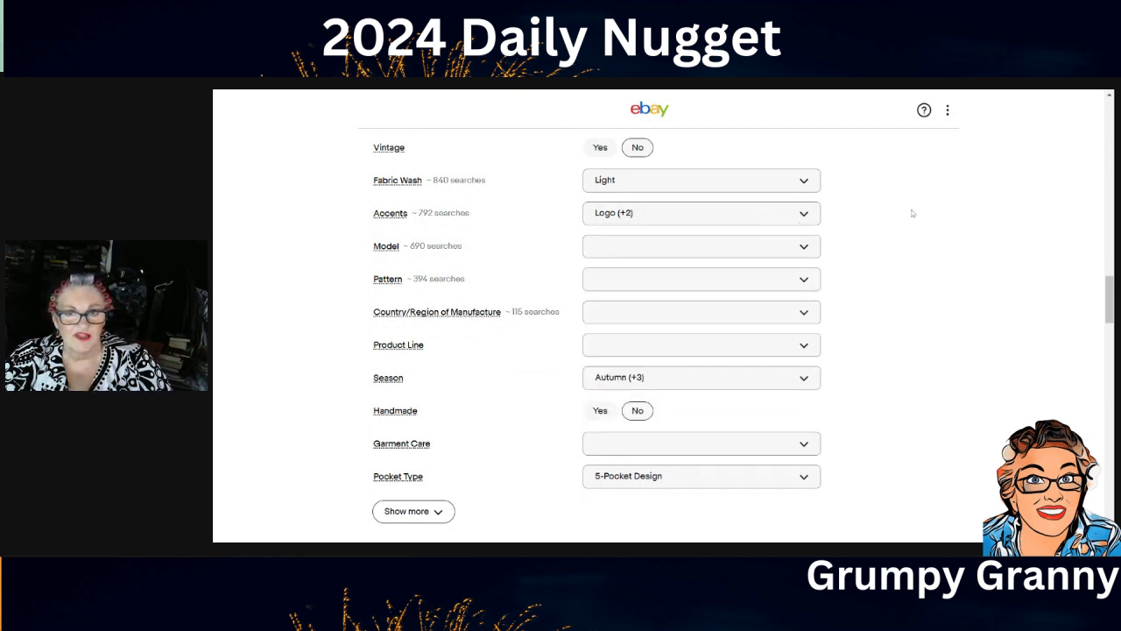
- Set the Model item specific to the custom value "Lee Cooper Edith Boyfriend"
scroll(911, 212, "down", 1)
left_click(741, 189)
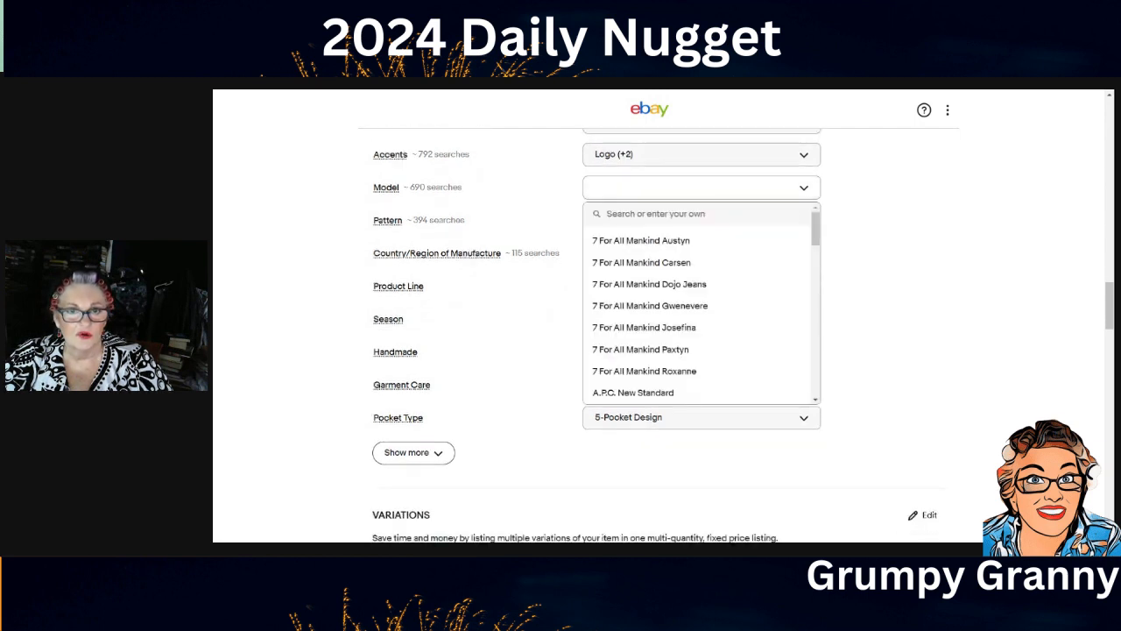
type("l")
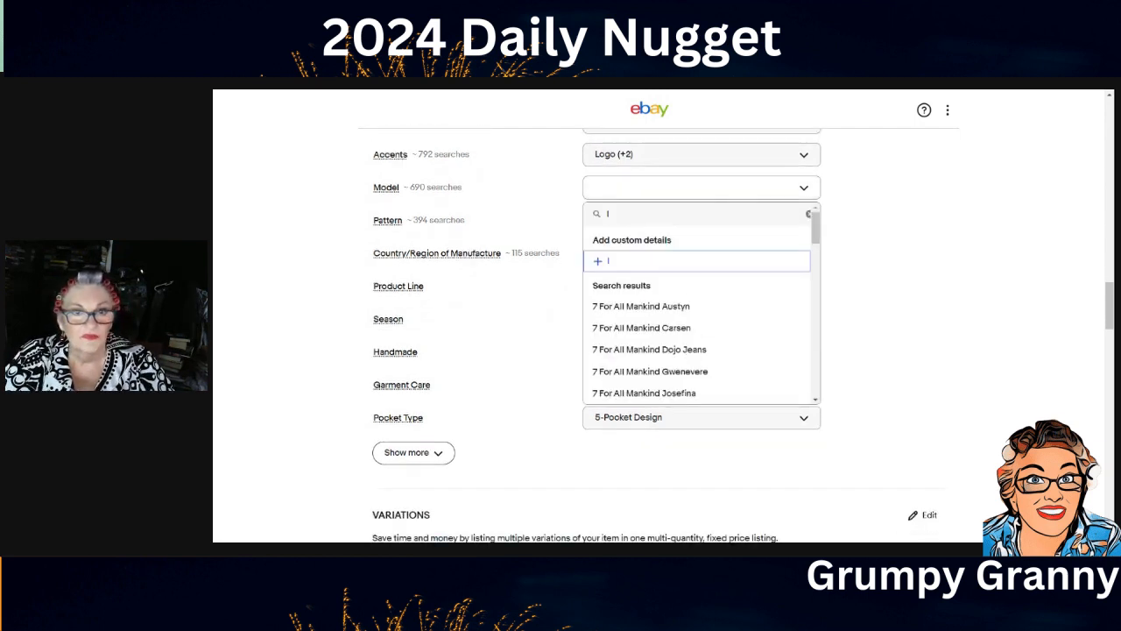
key("BackSpace")
type("le")
key("BackSpace")
key("BackSpace")
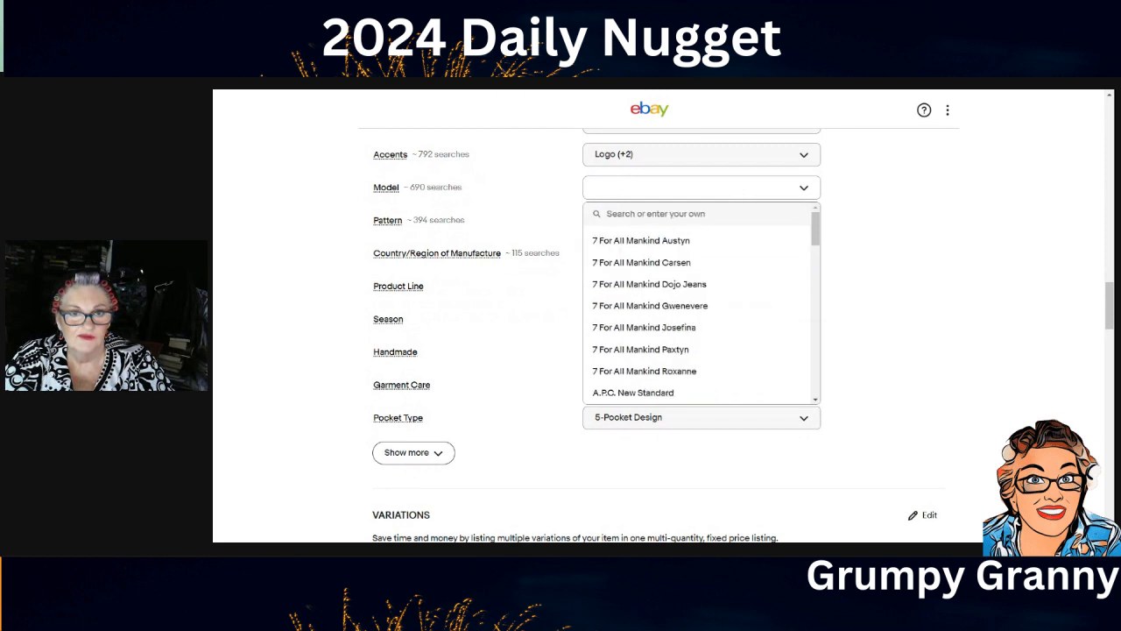
type("Lee Coo")
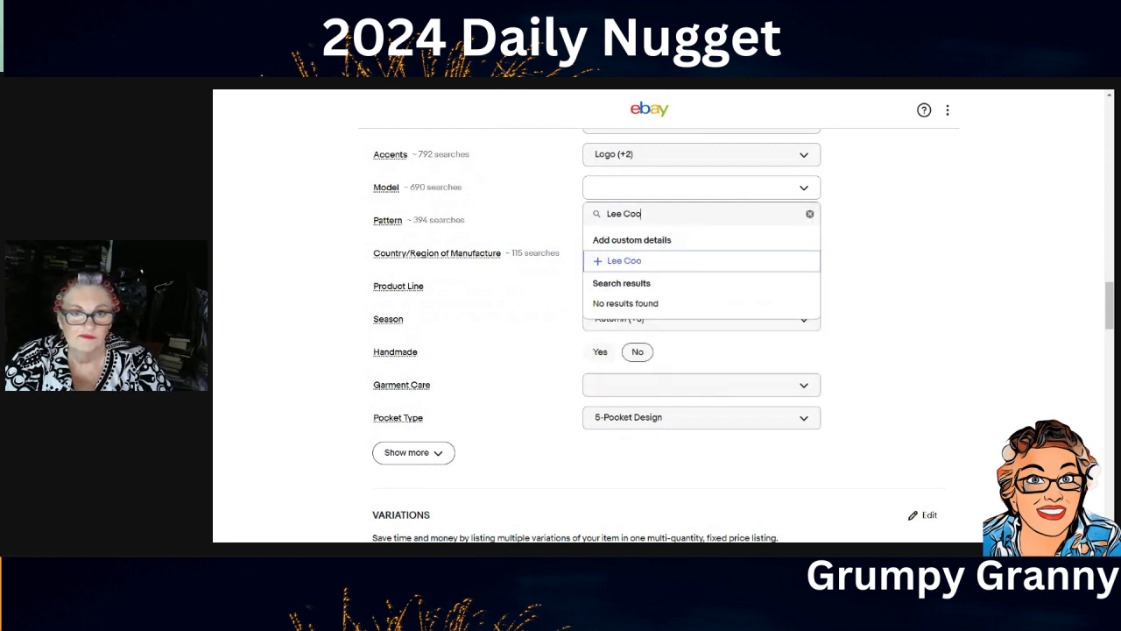
type("per Edi")
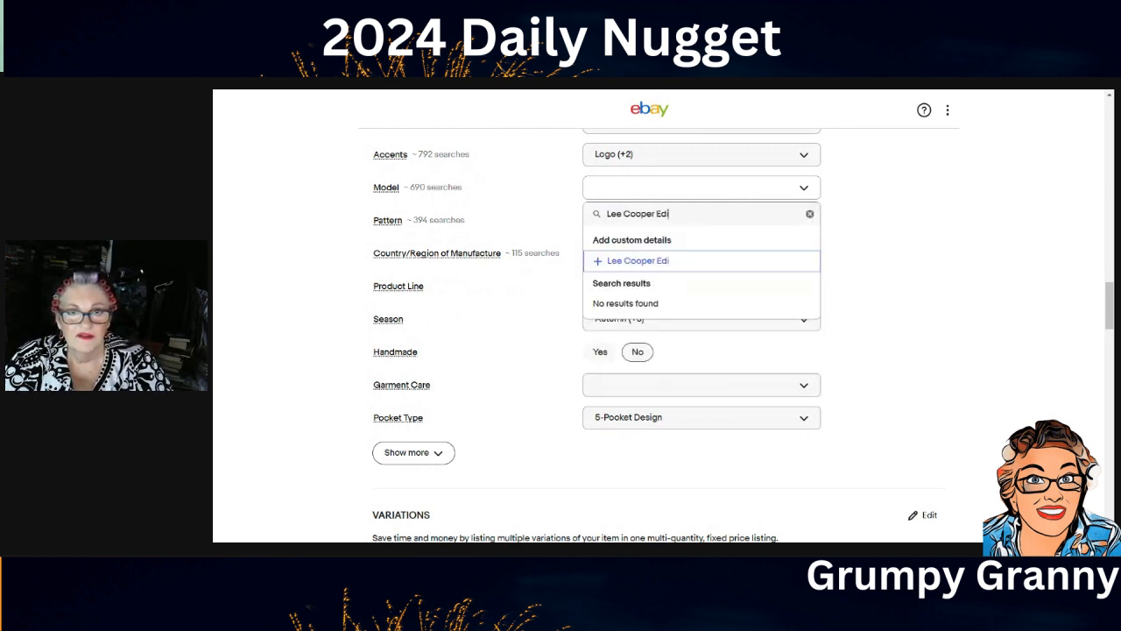
type("th Boyf")
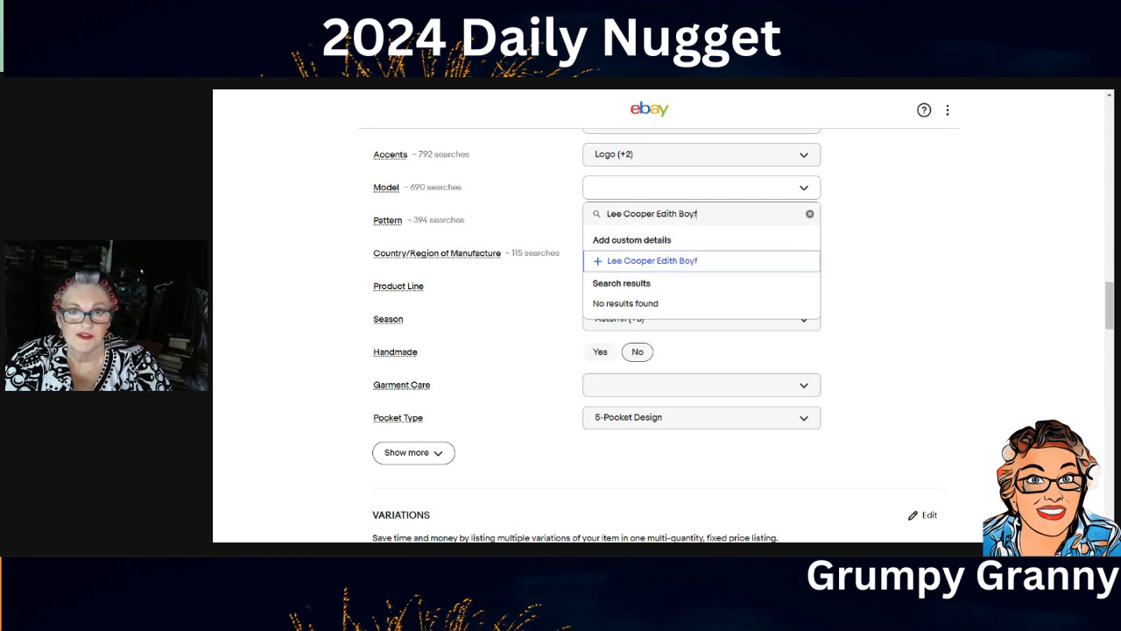
type("iiend")
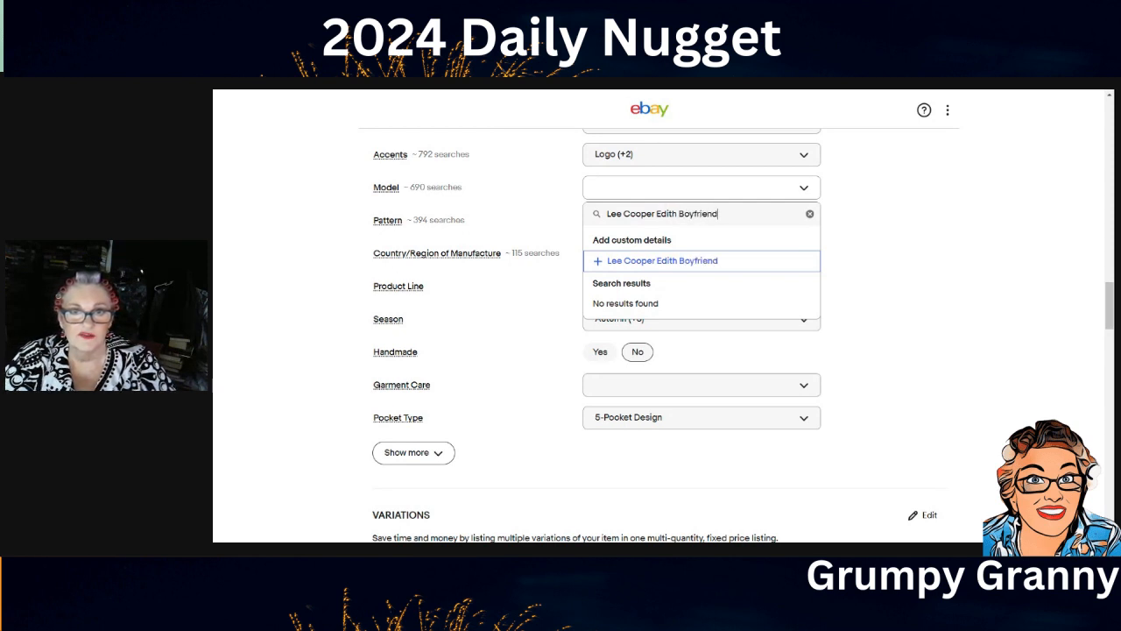
left_click(681, 262)
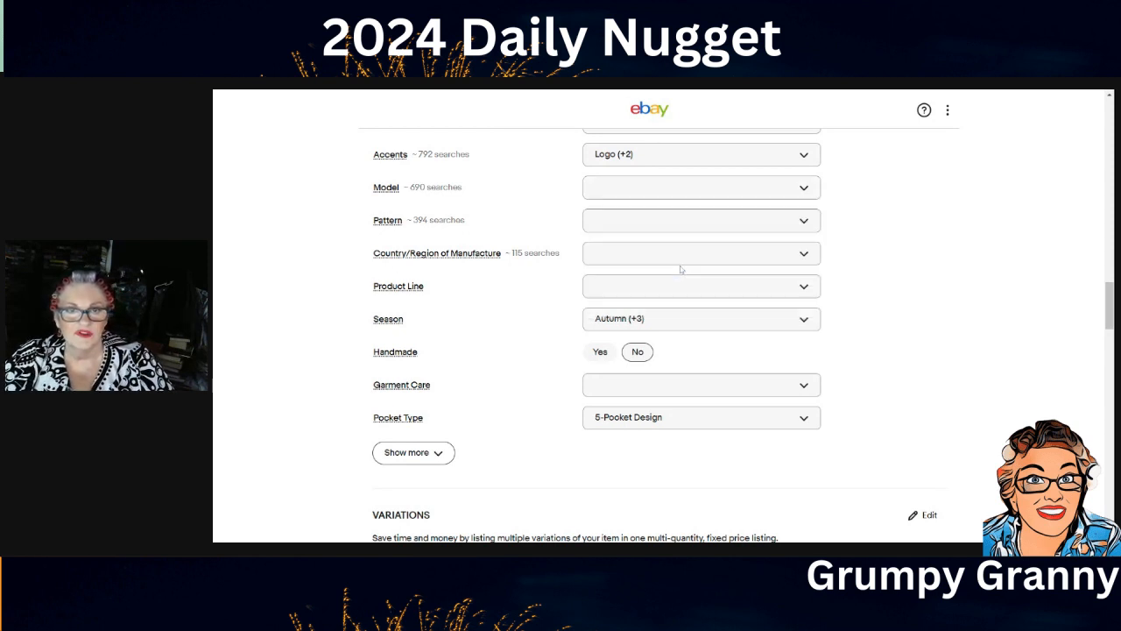
- Check the available options for the Pattern and Garment Care item specifics without choosing any
left_click(767, 230)
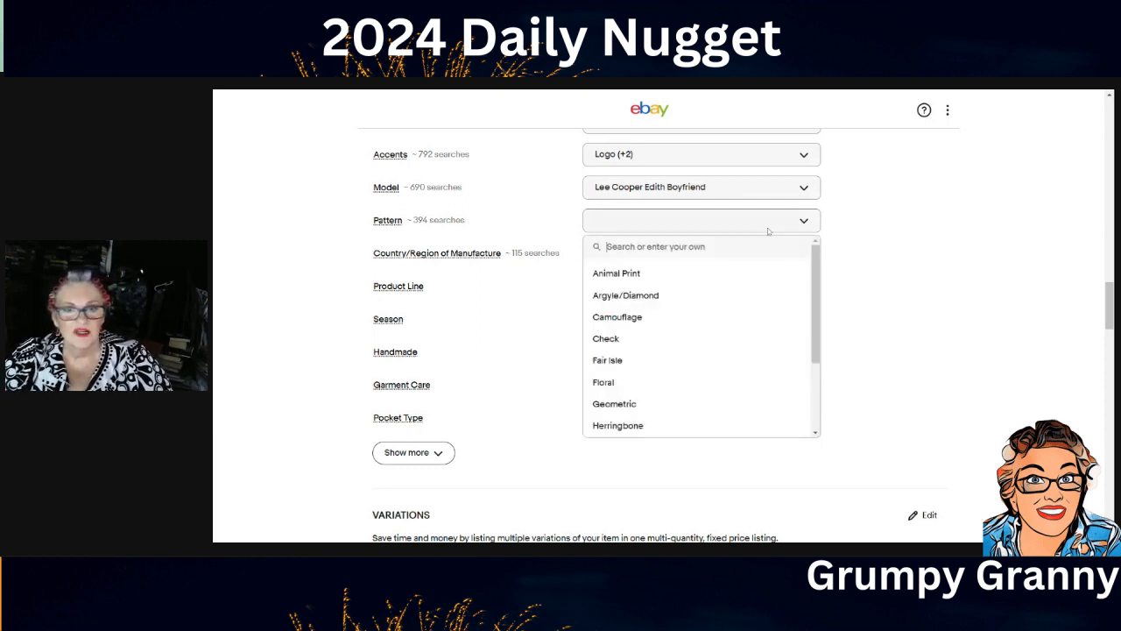
scroll(771, 304, "down", 4)
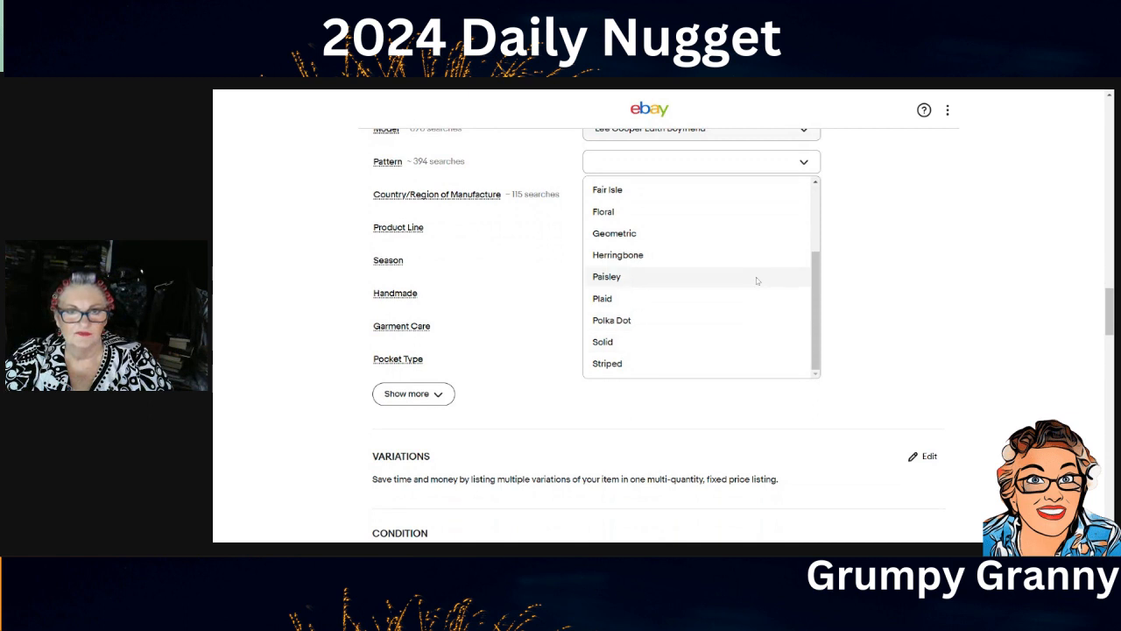
left_click(785, 166)
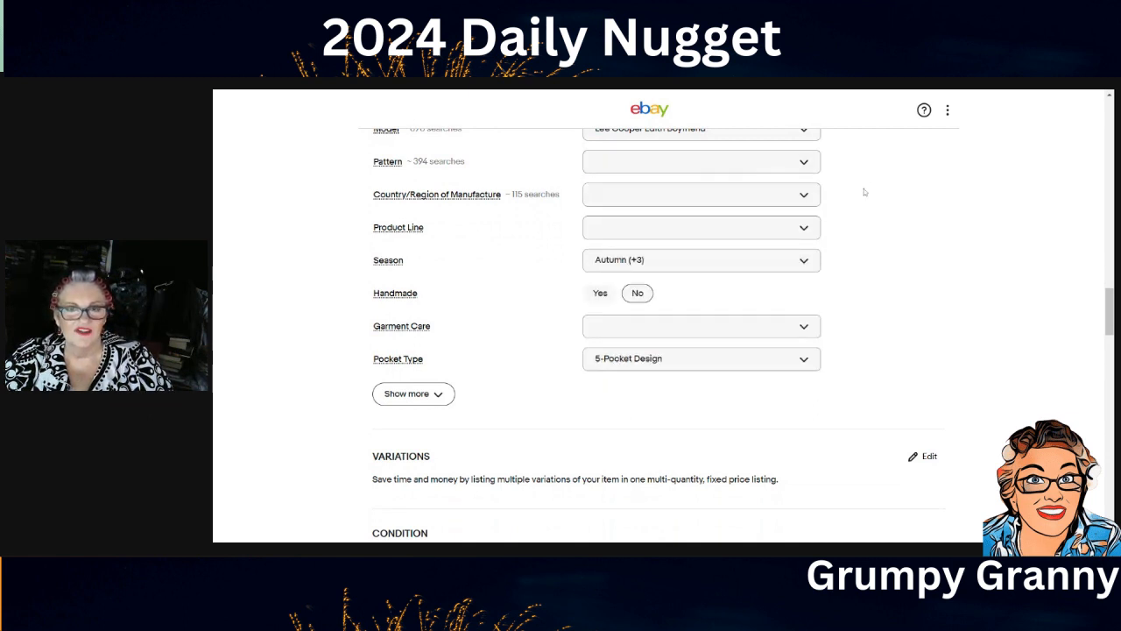
scroll(863, 191, "up", 1)
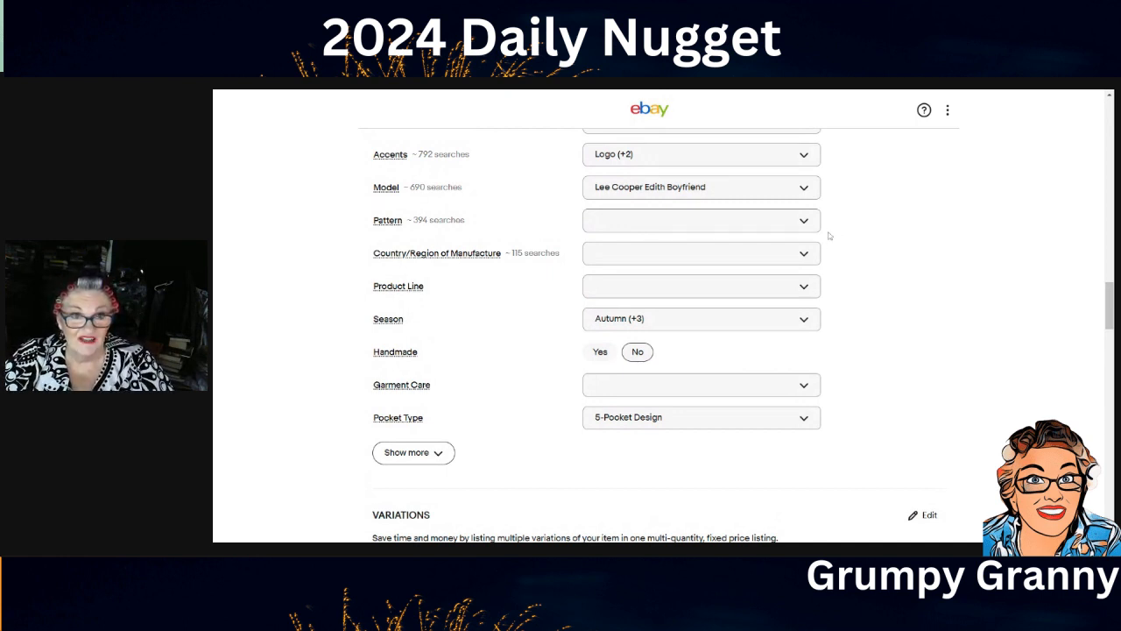
scroll(860, 234, "down", 1)
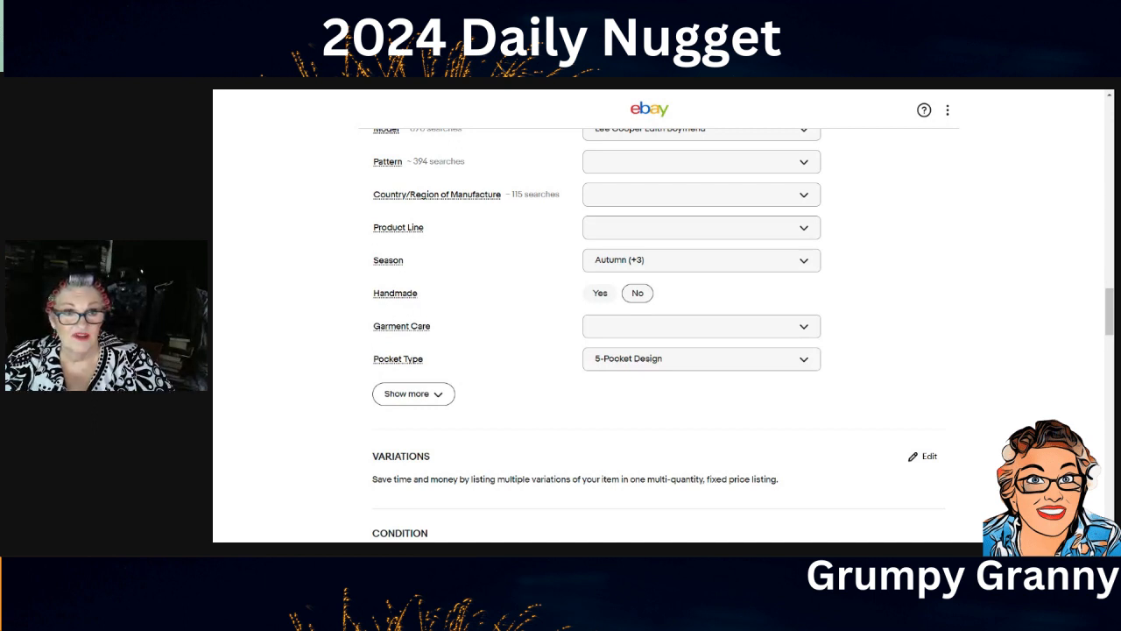
scroll(877, 221, "down", 2)
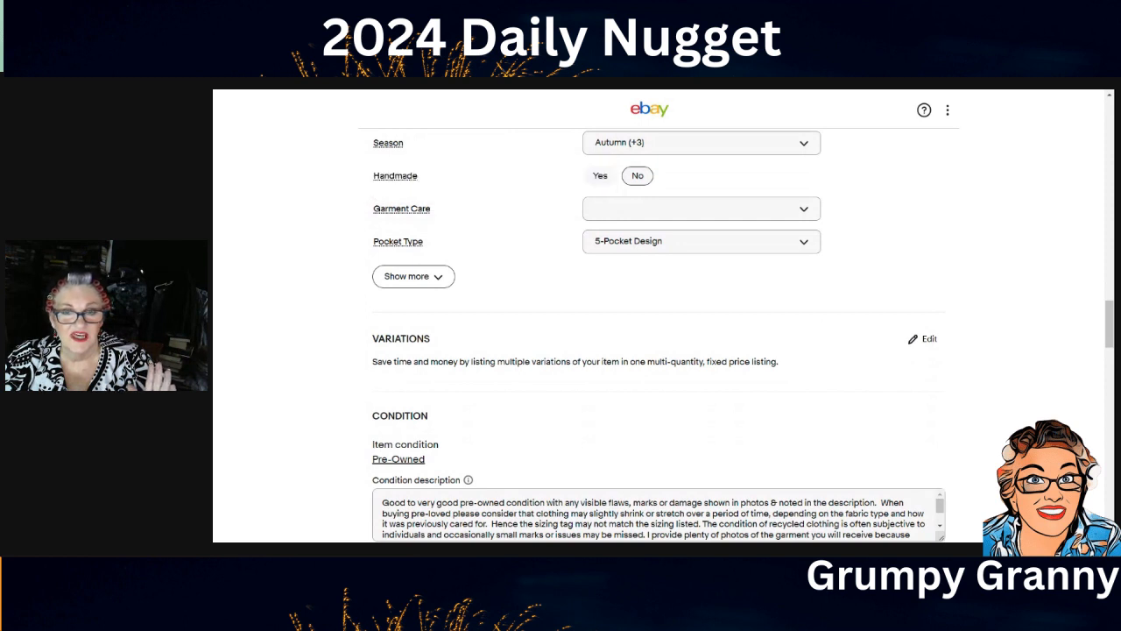
left_click(800, 213)
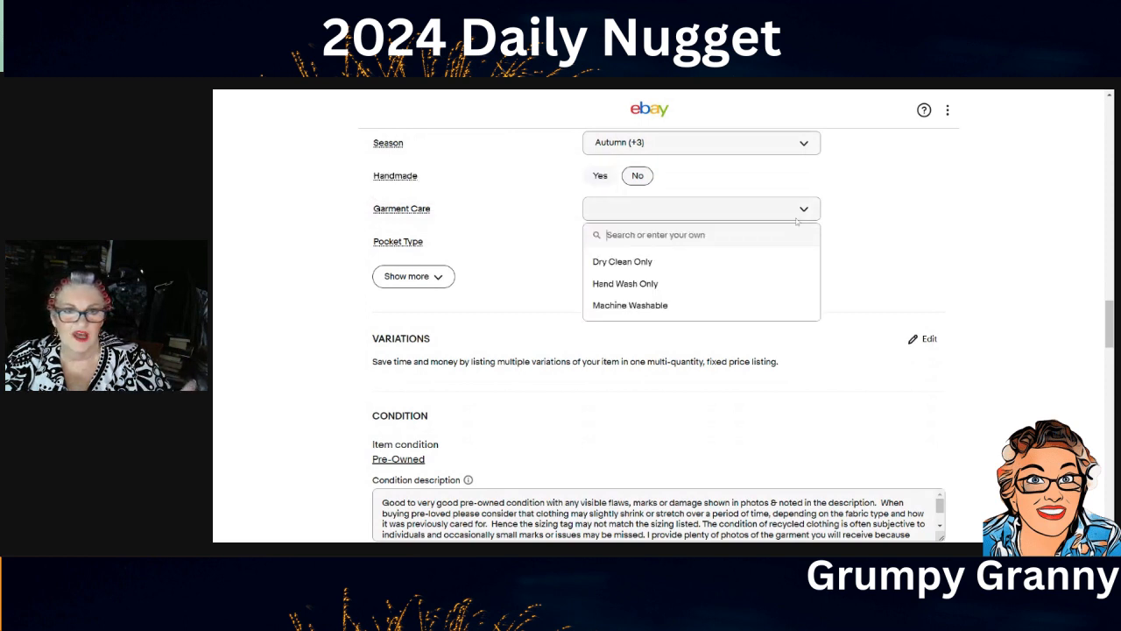
left_click(883, 211)
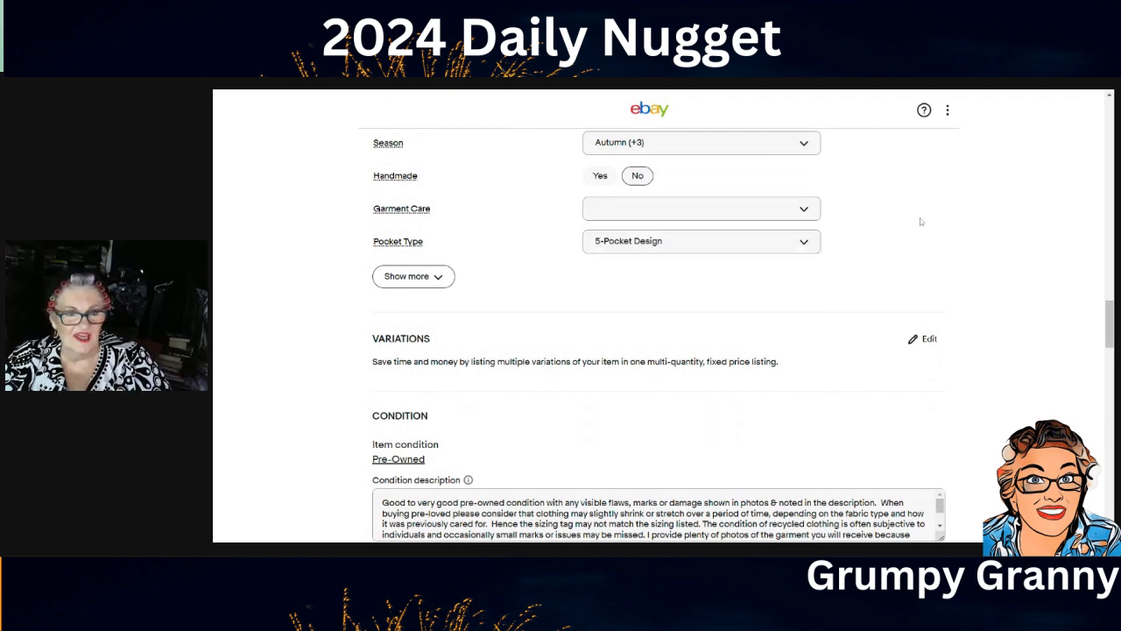
- Review the condition description and fill the empty listing description with AI-generated text
scroll(996, 237, "down", 3)
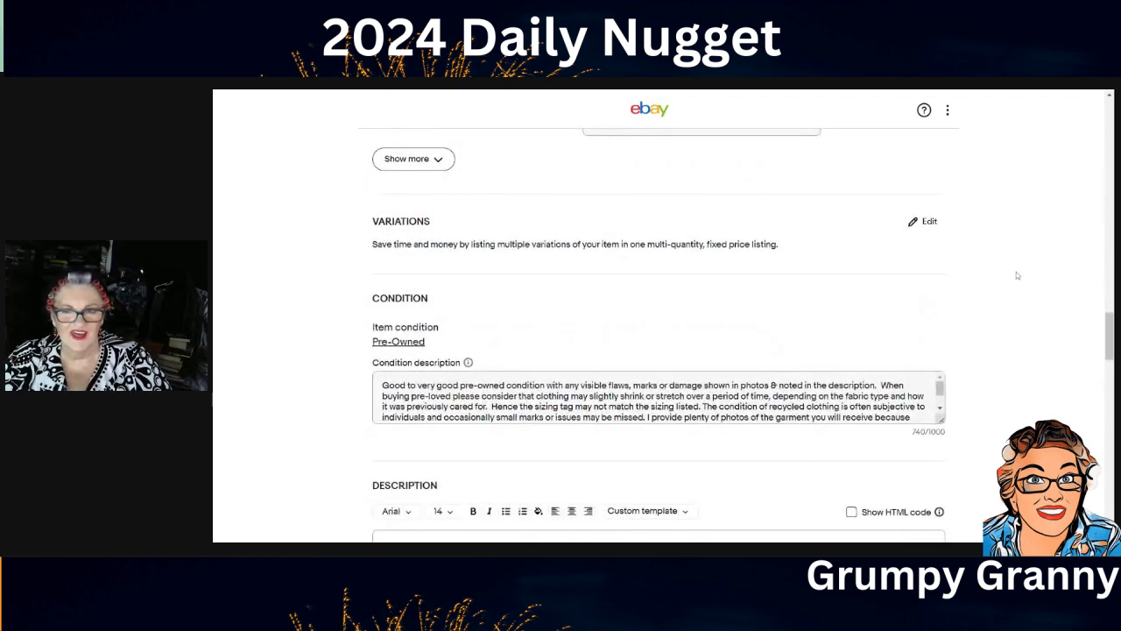
scroll(980, 270, "down", 5)
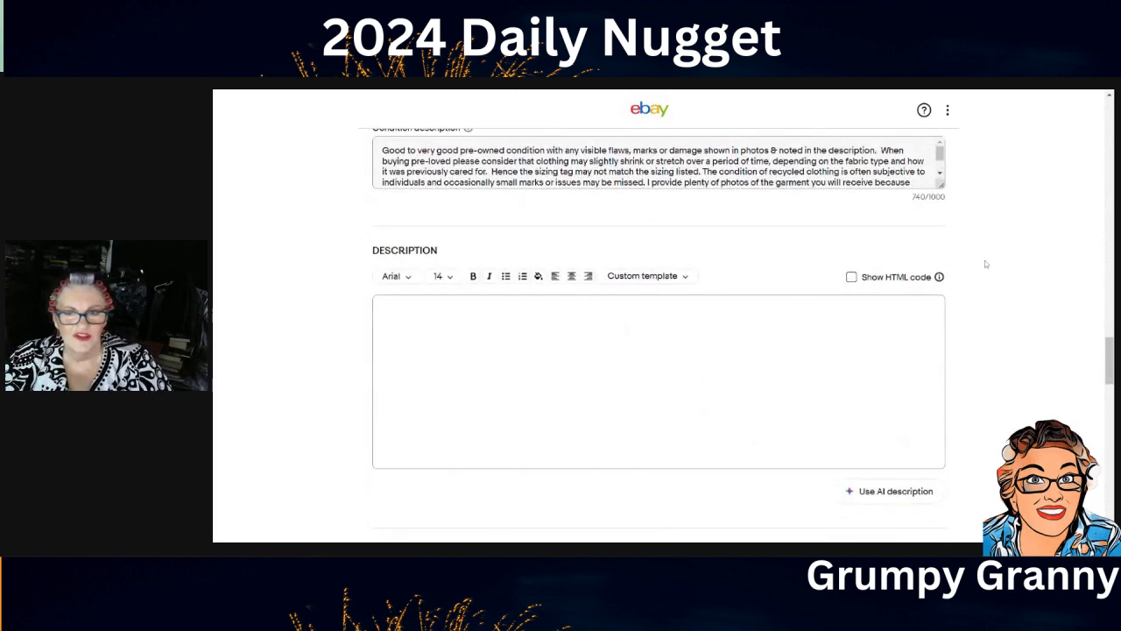
scroll(993, 245, "down", 1)
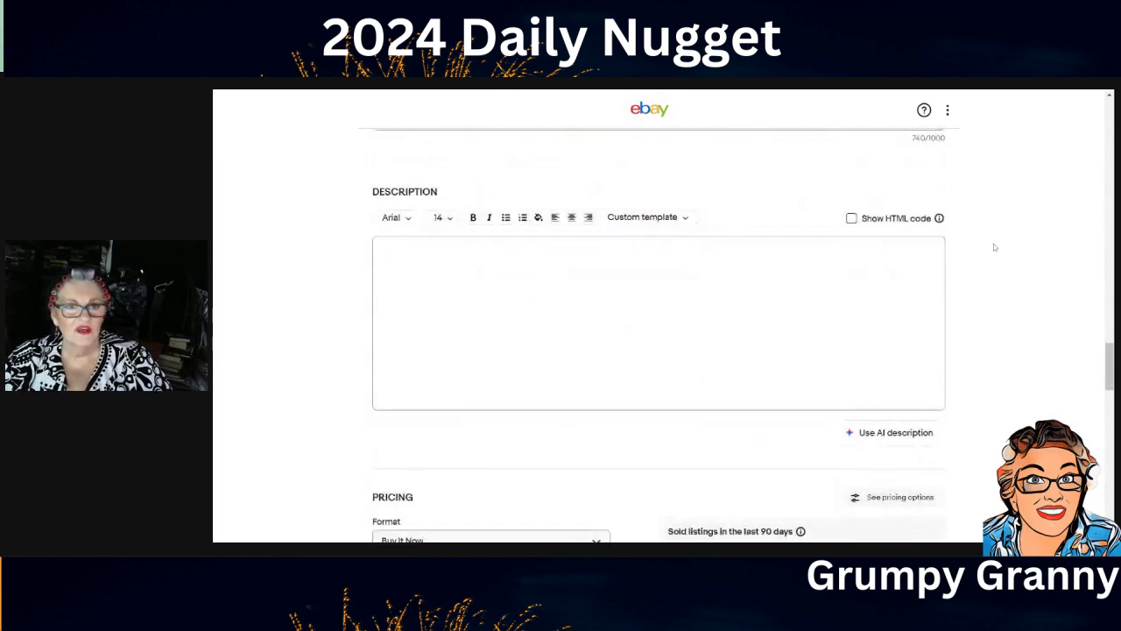
scroll(993, 244, "up", 1)
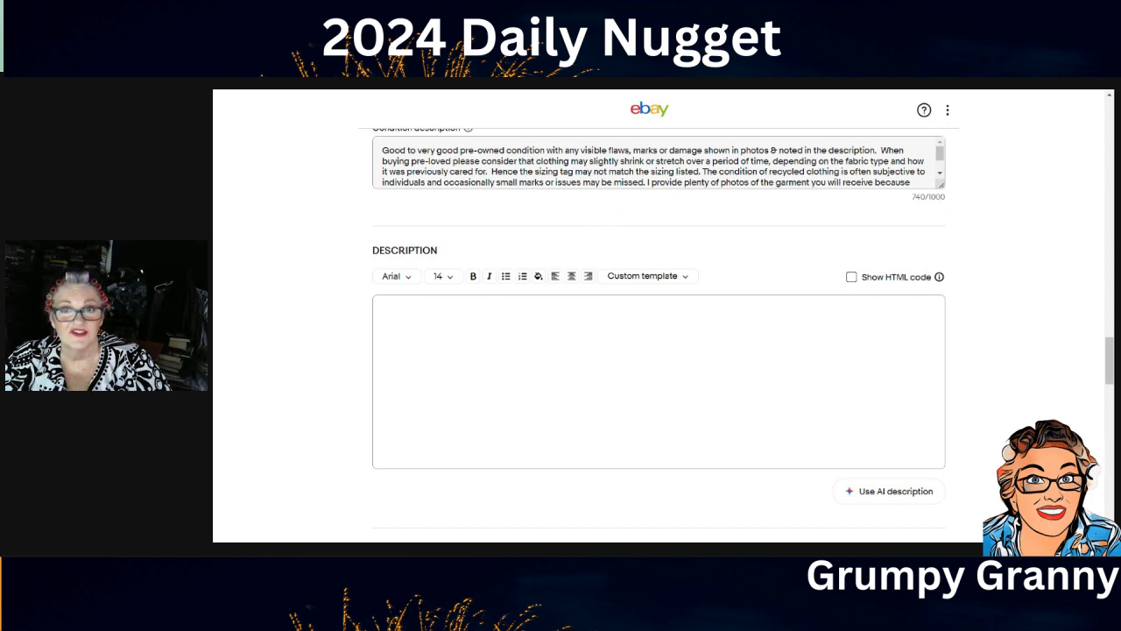
scroll(653, 163, "down", 2)
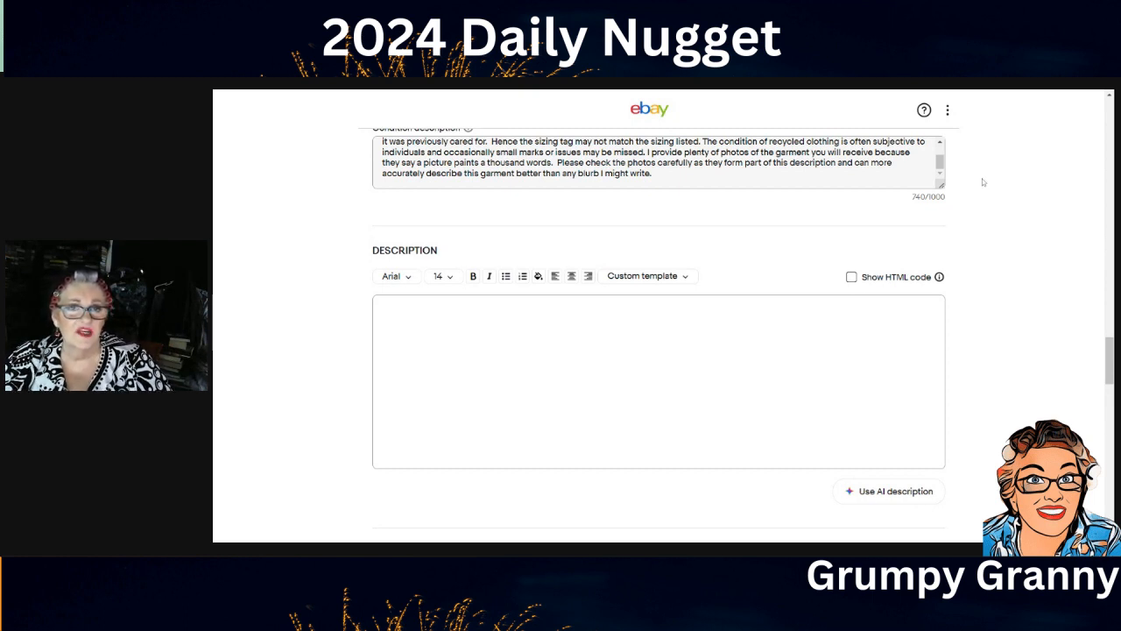
scroll(976, 173, "up", 3)
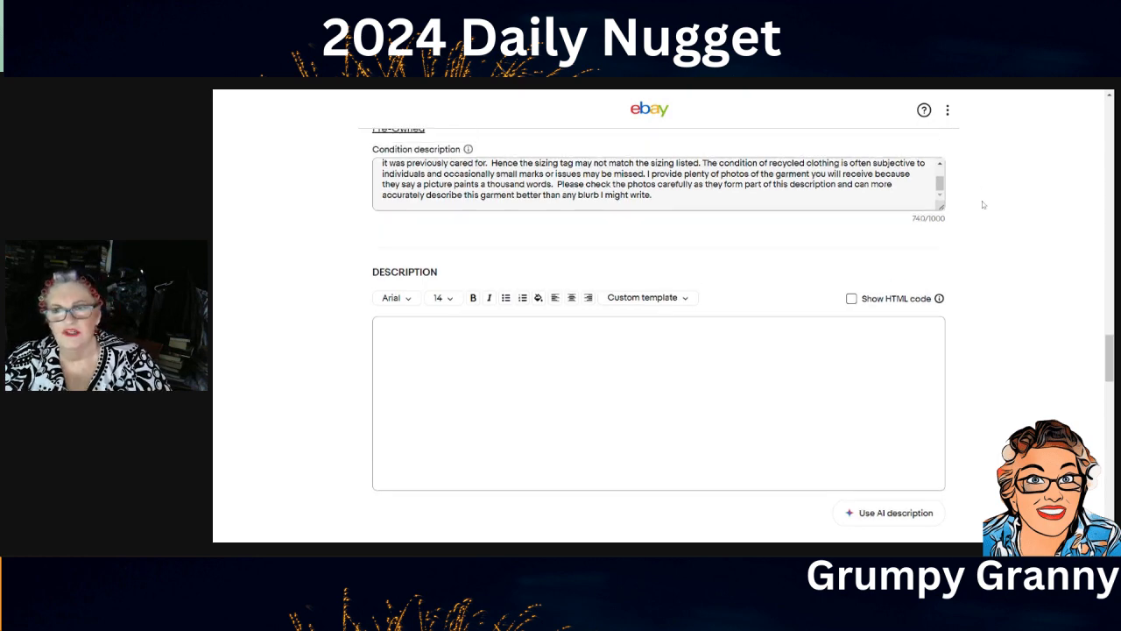
scroll(977, 267, "down", 4)
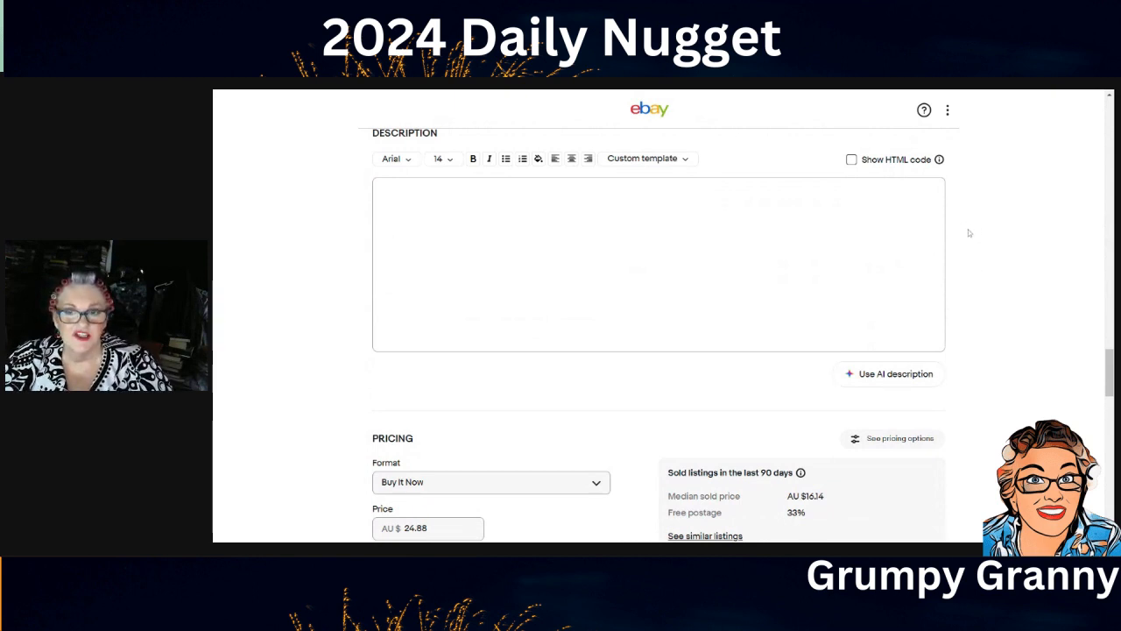
left_click(887, 376)
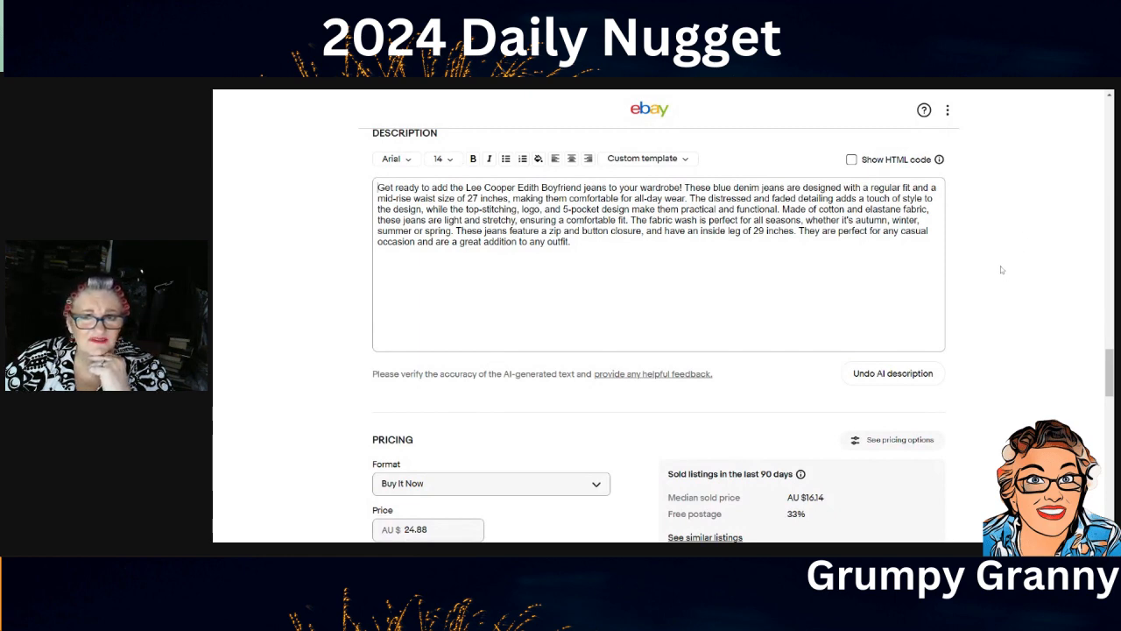
- Clear the selected values of the Pocket Type and Season item specifics
scroll(995, 267, "up", 6)
scroll(963, 267, "up", 1)
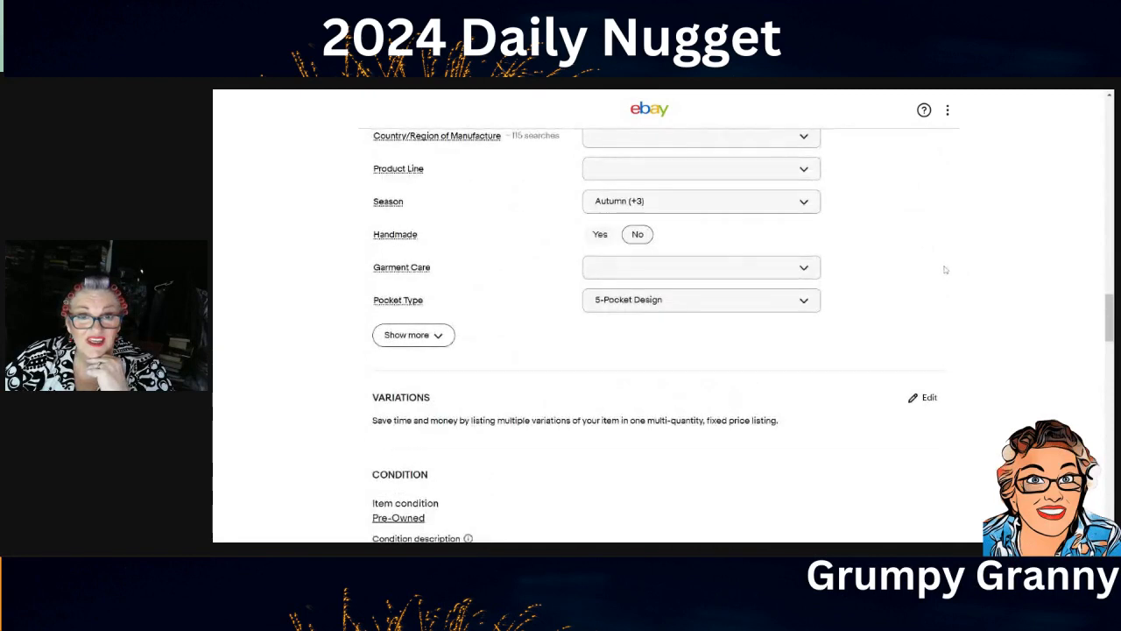
left_click(804, 303)
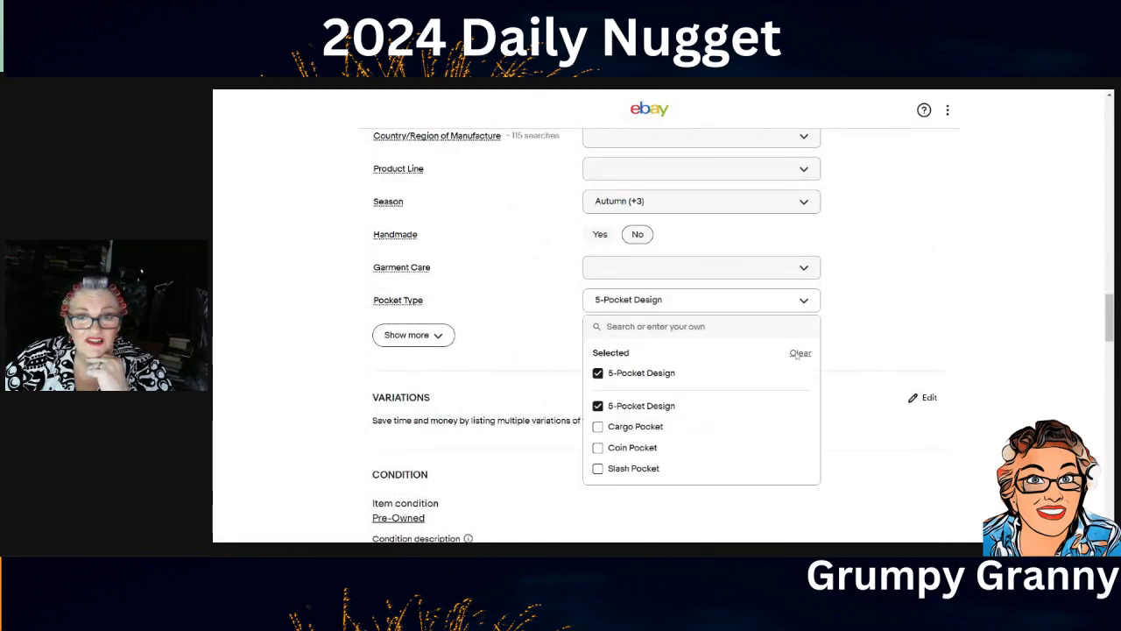
left_click(799, 354)
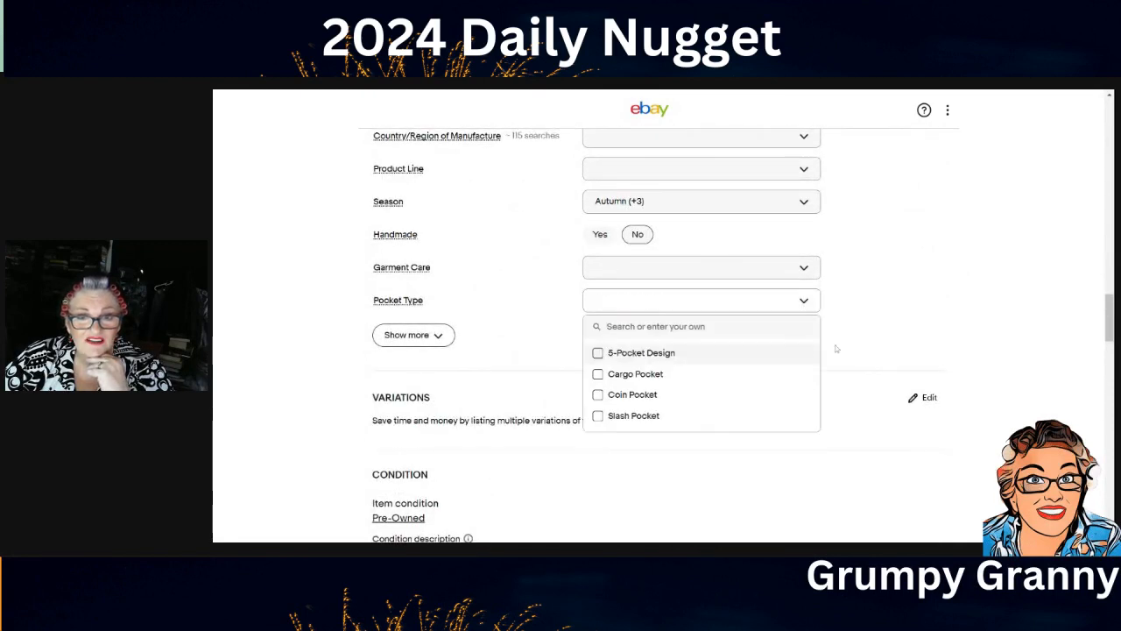
left_click(805, 202)
left_click(789, 254)
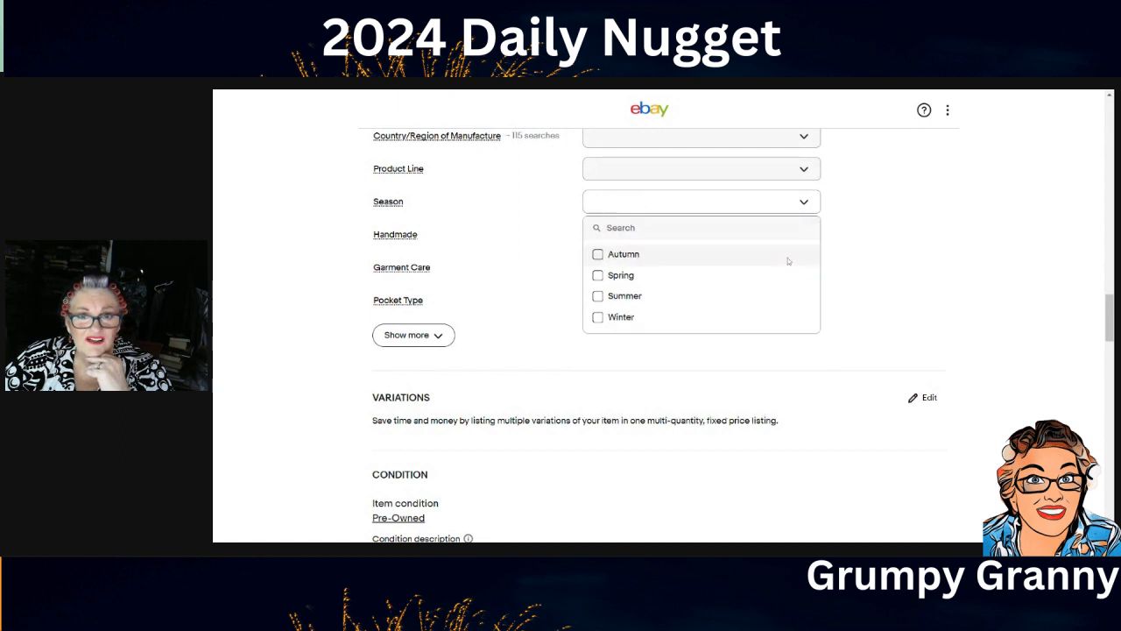
left_click(877, 221)
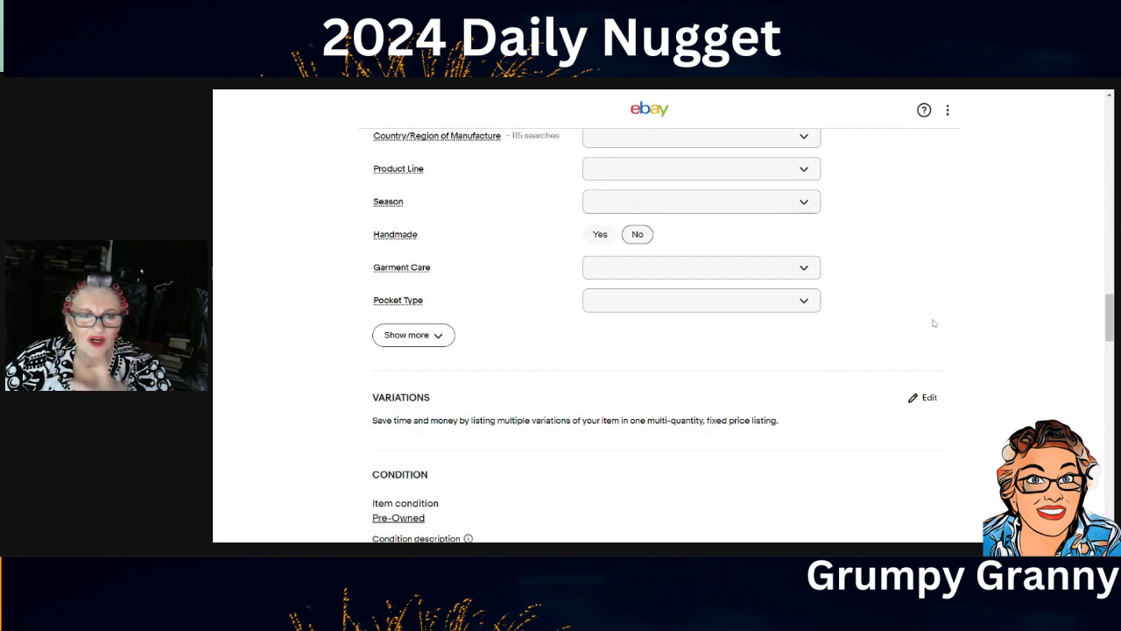
- Clear the Fabric Wash item specific and recheck the other specifics against the AI-generated description
scroll(924, 320, "up", 2)
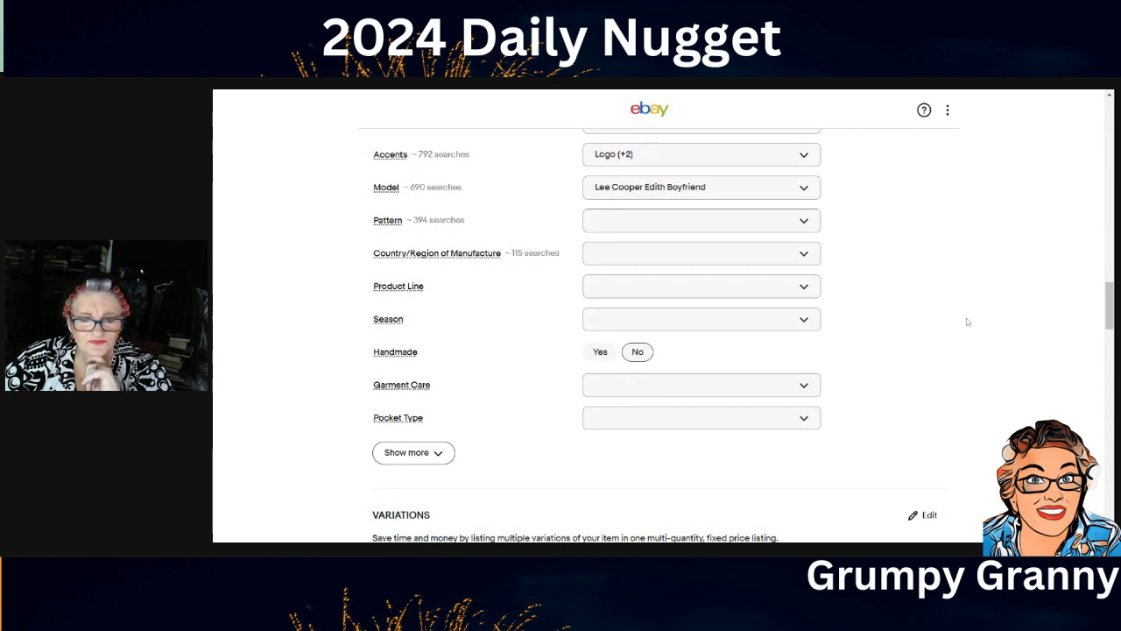
scroll(989, 324, "down", 5)
scroll(1032, 355, "down", 1)
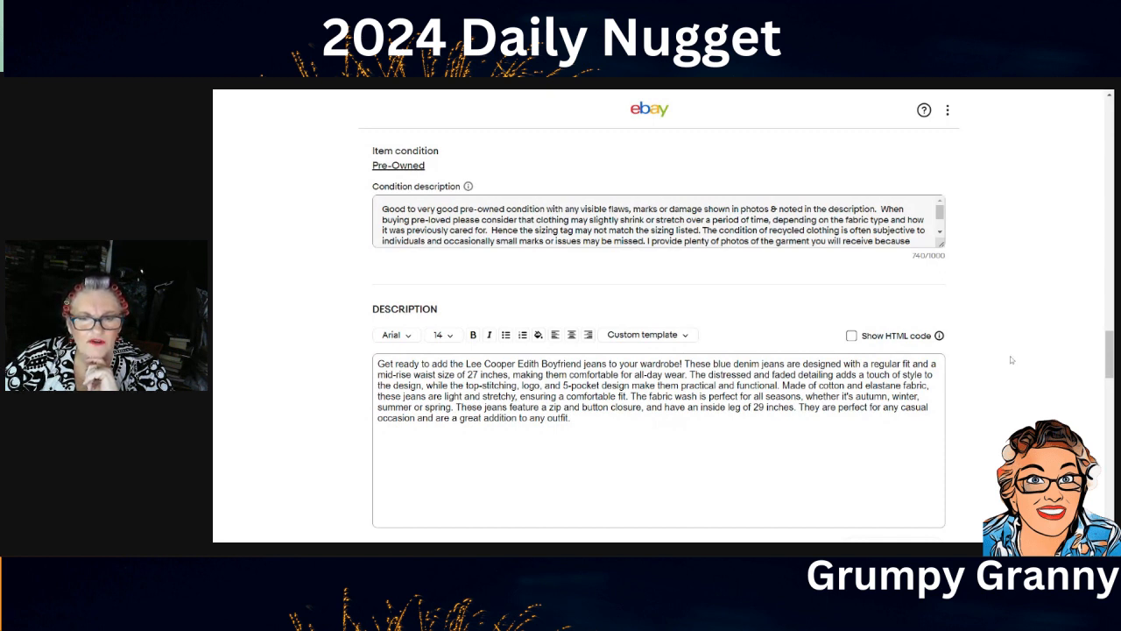
scroll(1009, 355, "up", 2)
scroll(985, 338, "up", 4)
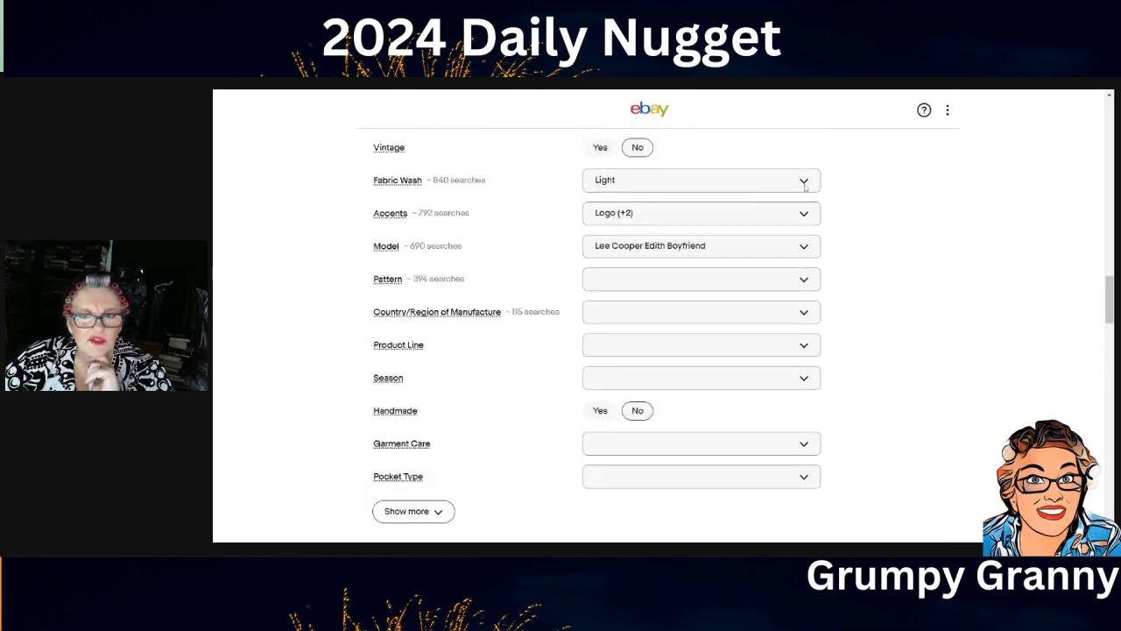
left_click(804, 182)
left_click(791, 232)
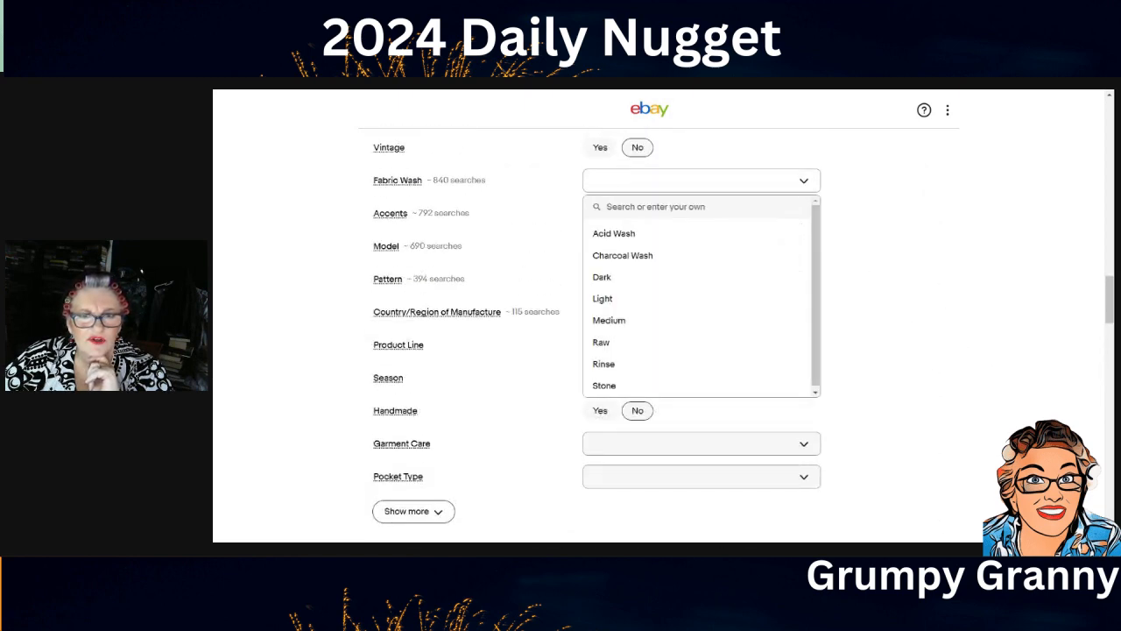
left_click(878, 193)
scroll(878, 183, "up", 1)
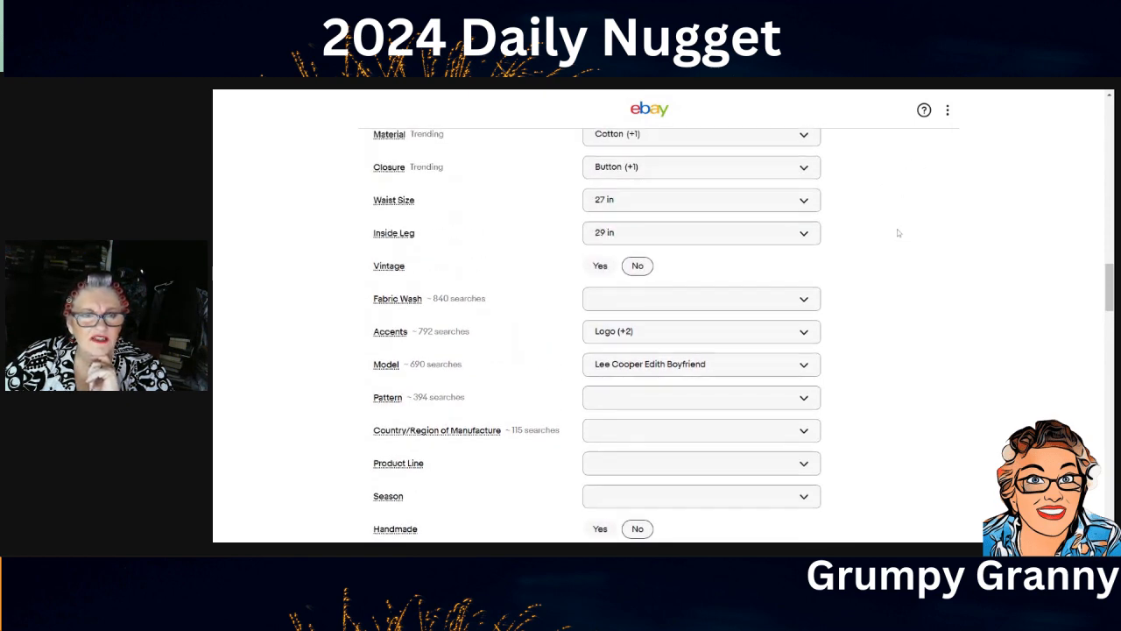
scroll(897, 232, "up", 1)
scroll(915, 232, "down", 2)
scroll(923, 236, "down", 10)
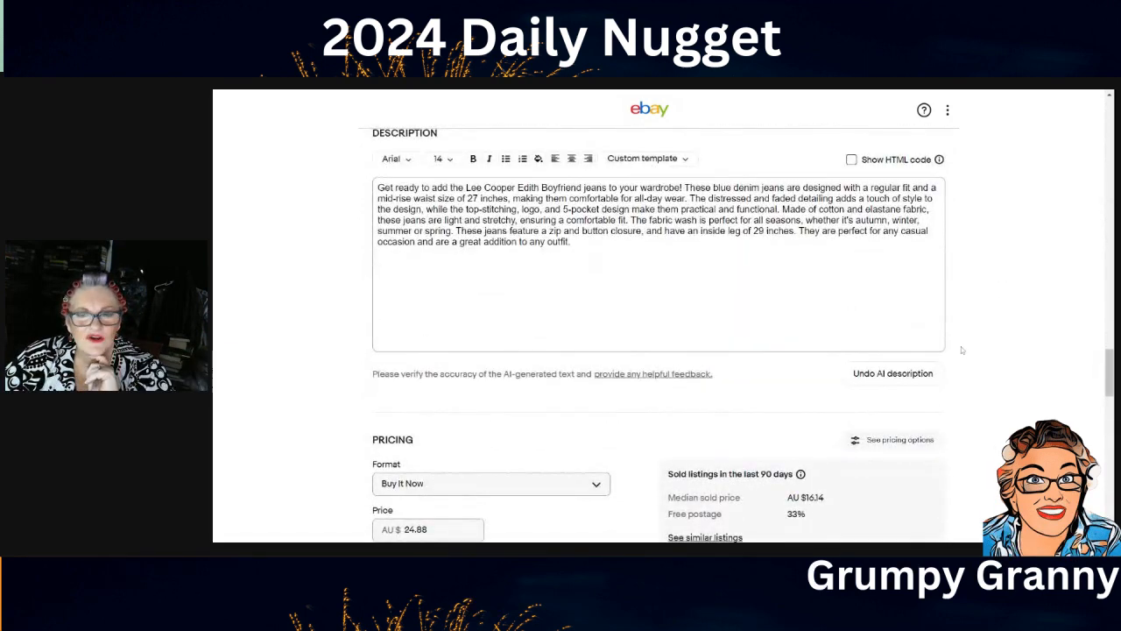
- Replace the AI description with a newly generated one and insert the Jeans custom template on a new line below it
left_click(892, 374)
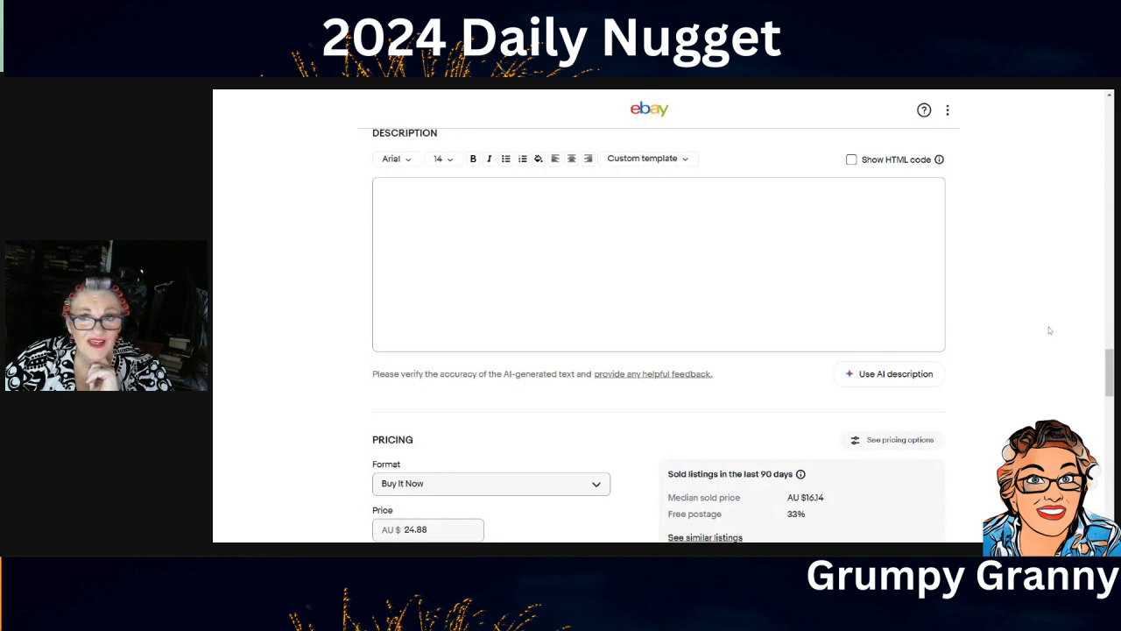
left_click(904, 379)
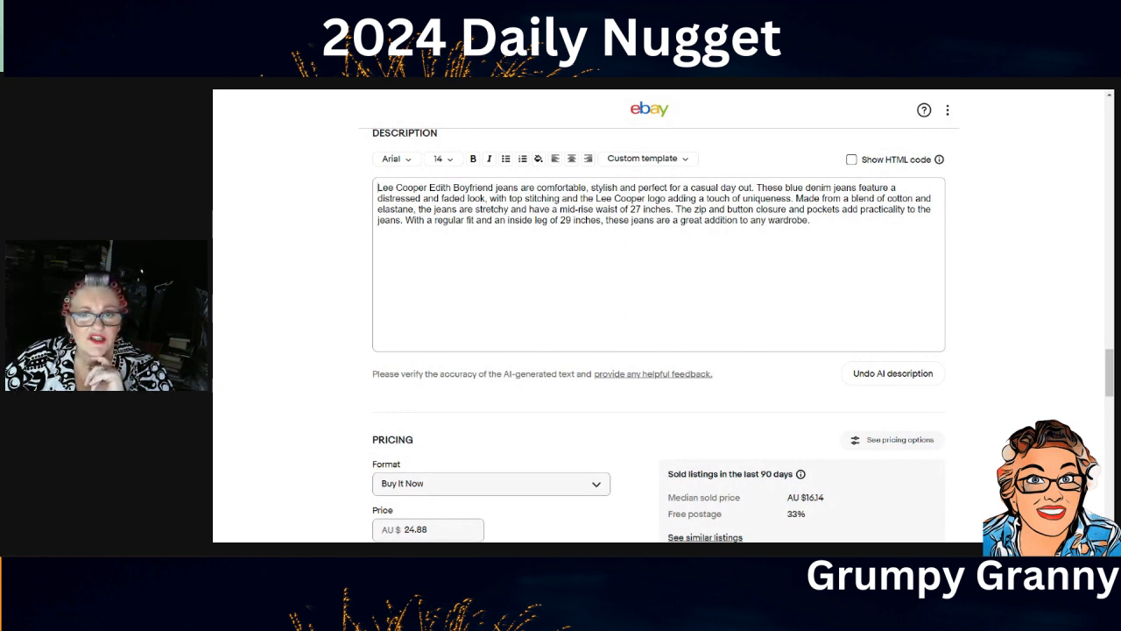
left_click(811, 221)
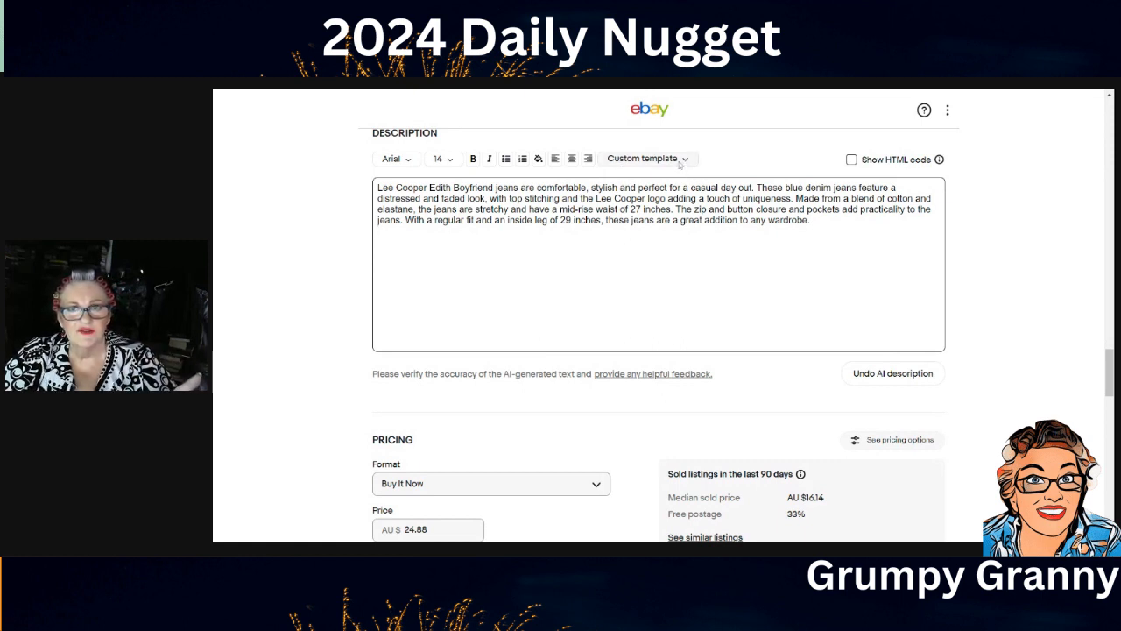
key("Return")
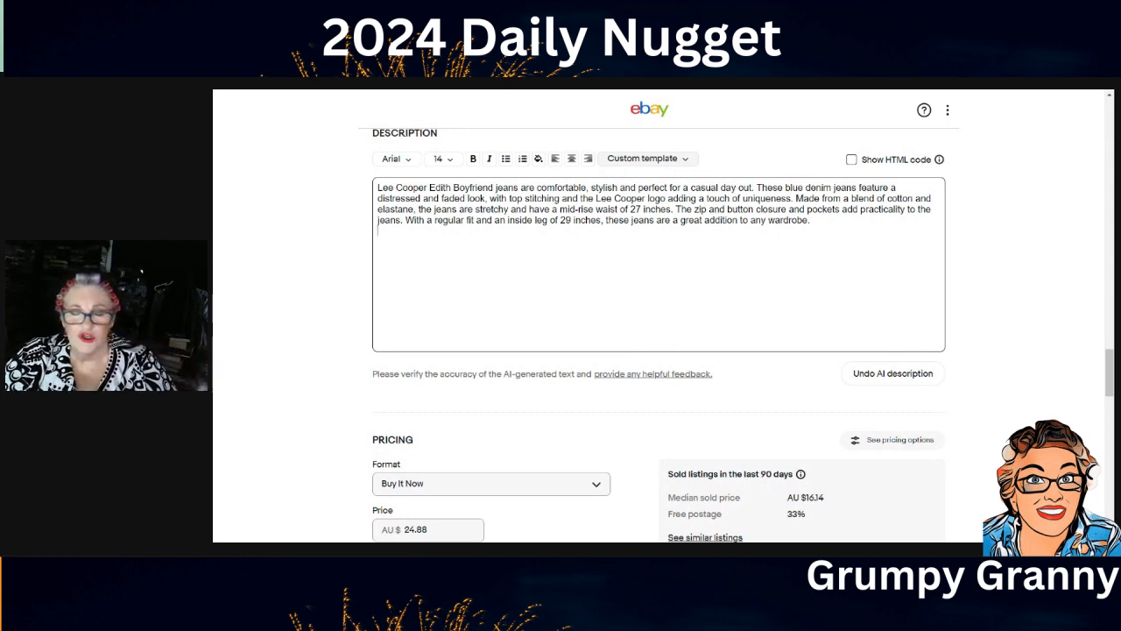
left_click(680, 161)
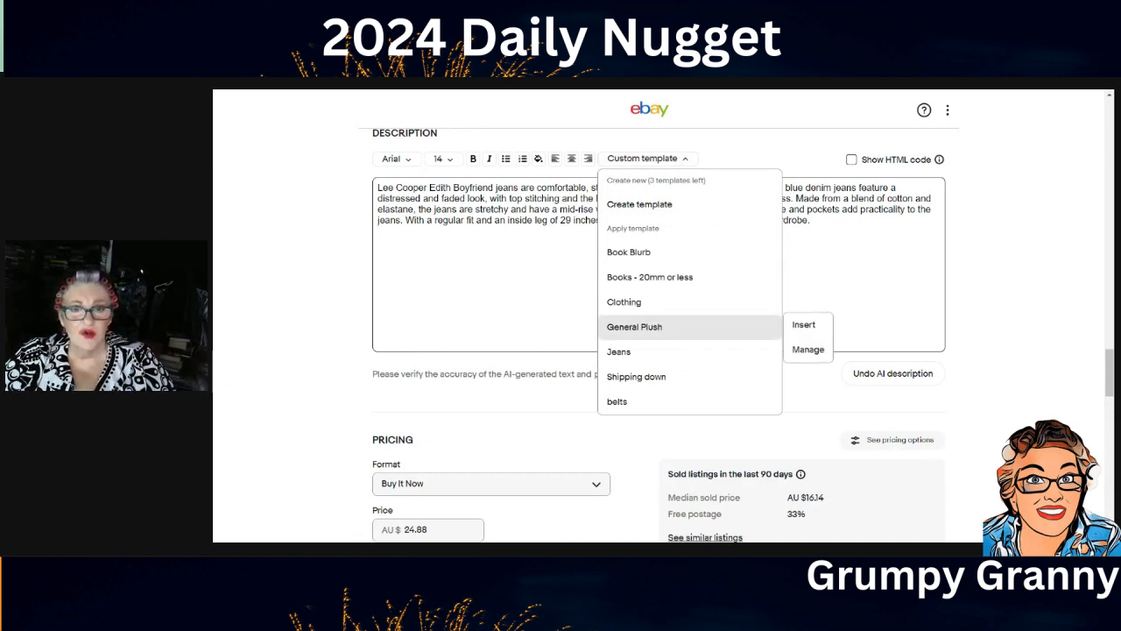
mouse_move(634, 354)
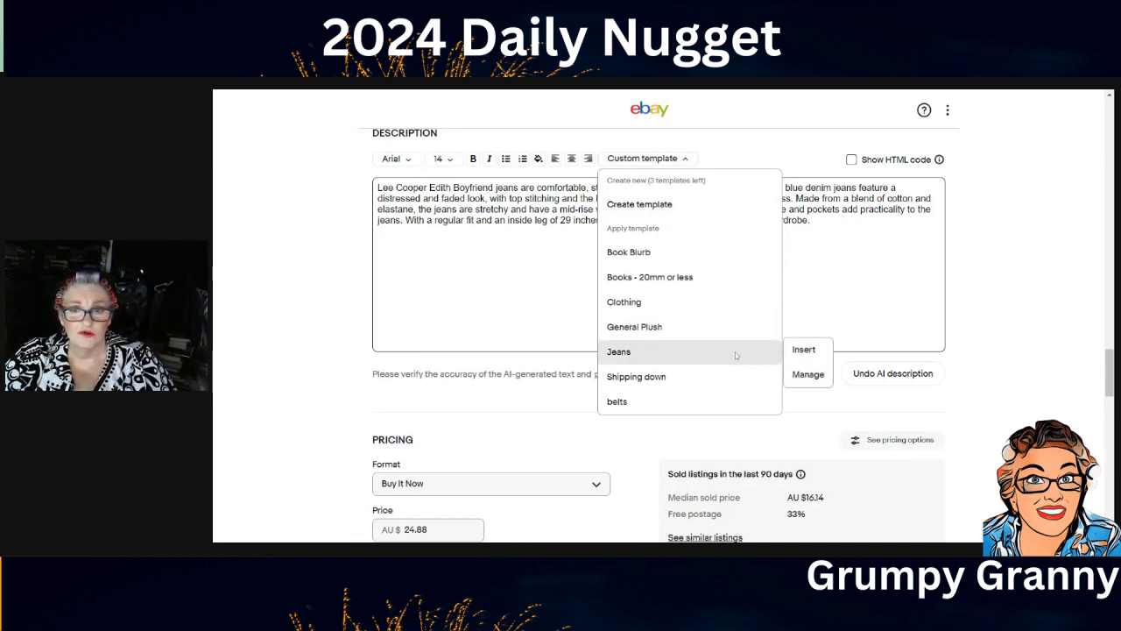
left_click(793, 351)
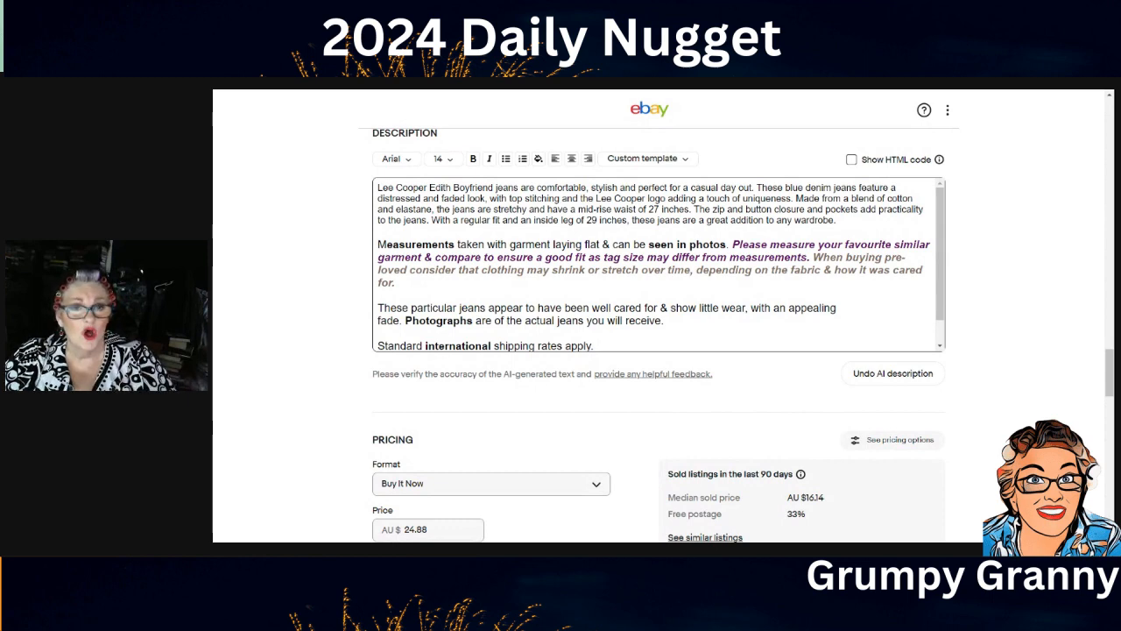
- Edit the template's sentence about the jeans' wear to read "show wear, with appealing fade & distressing."
scroll(657, 263, "down", 3)
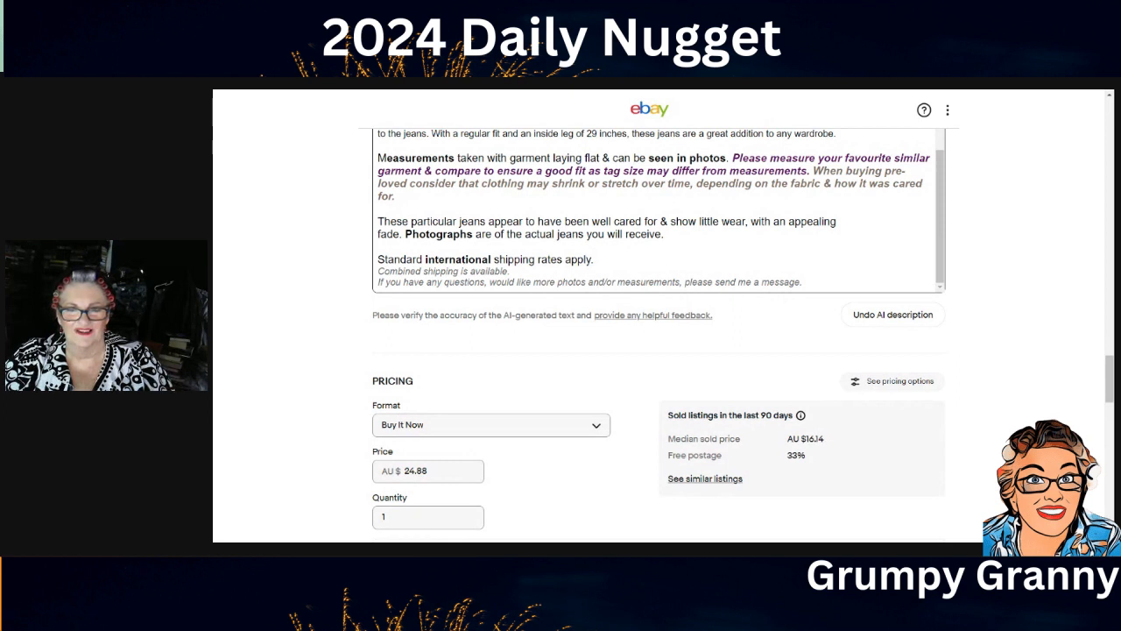
double_click(706, 221)
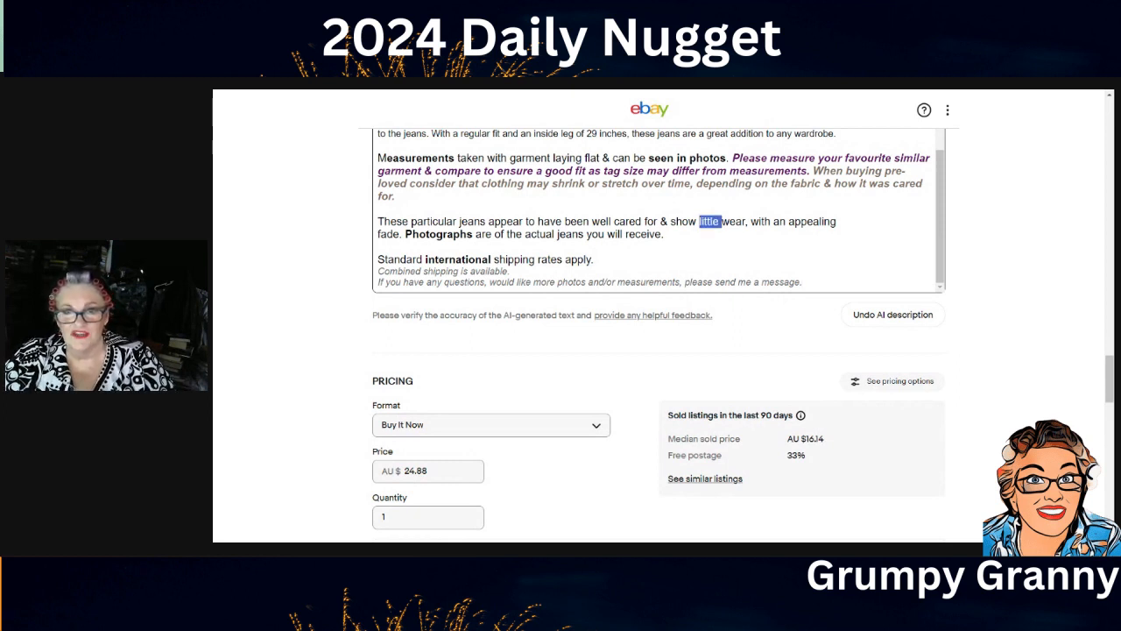
key("BackSpace")
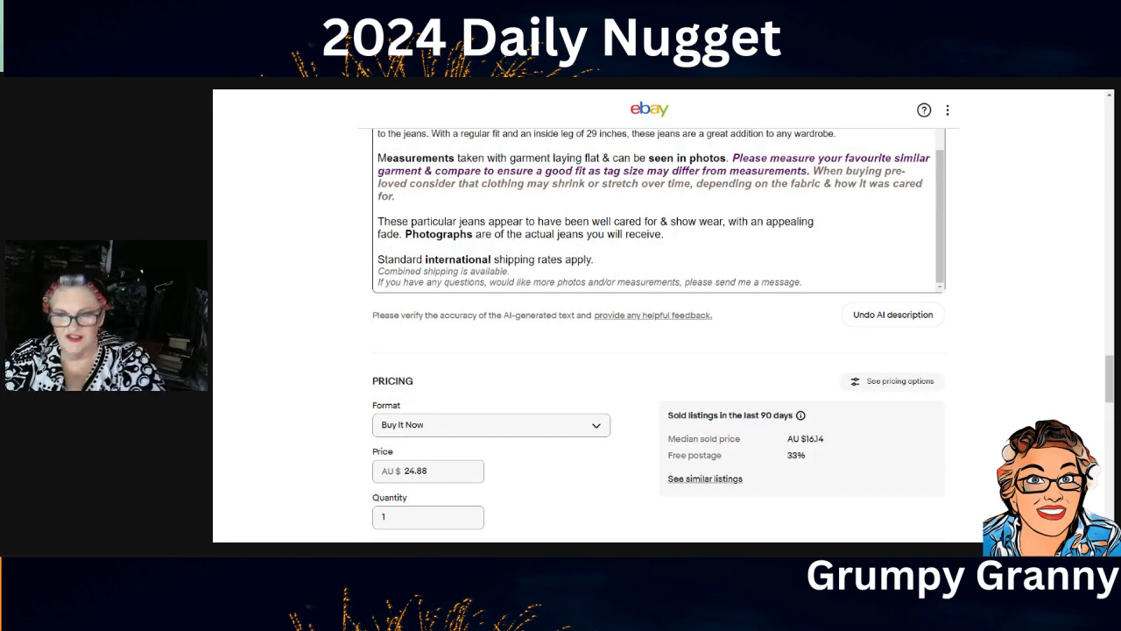
key("BackSpace")
key("BackSpace")
key("BackSpace")
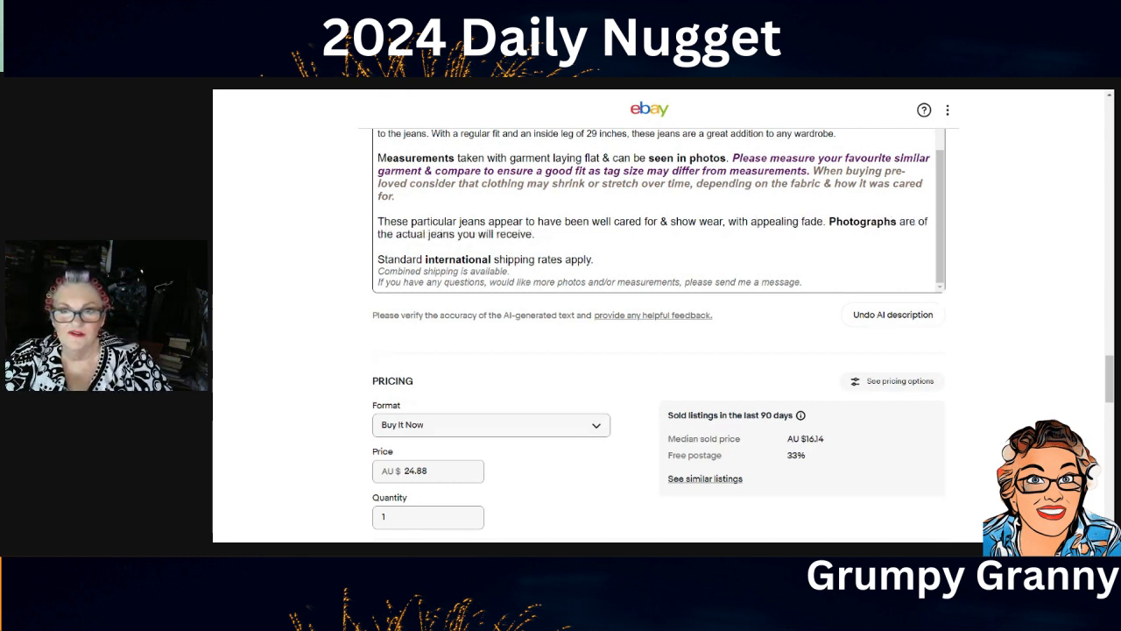
type("& dis")
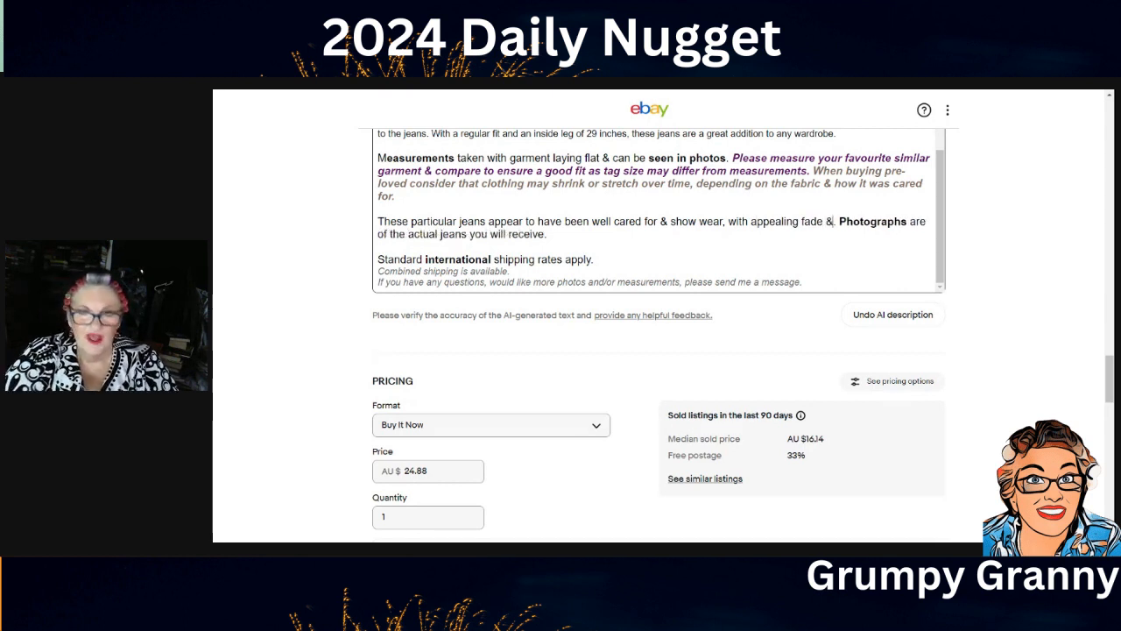
type("tressing.")
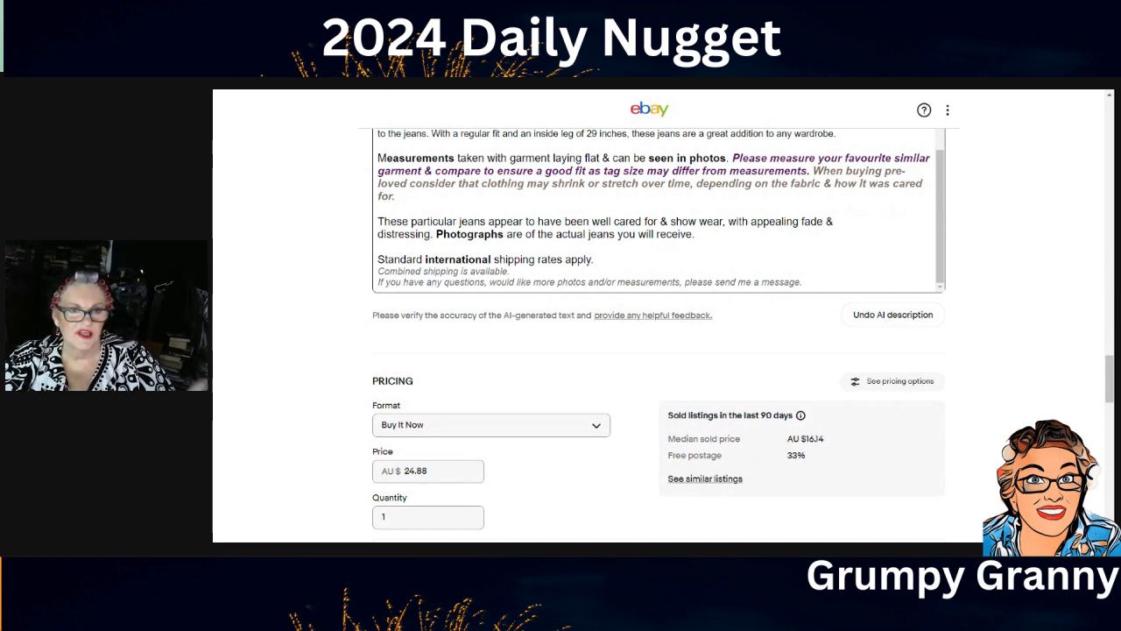
- Review the pricing, offers, postage and promotion settings without changing them, and publish the listing
scroll(1030, 266, "down", 3)
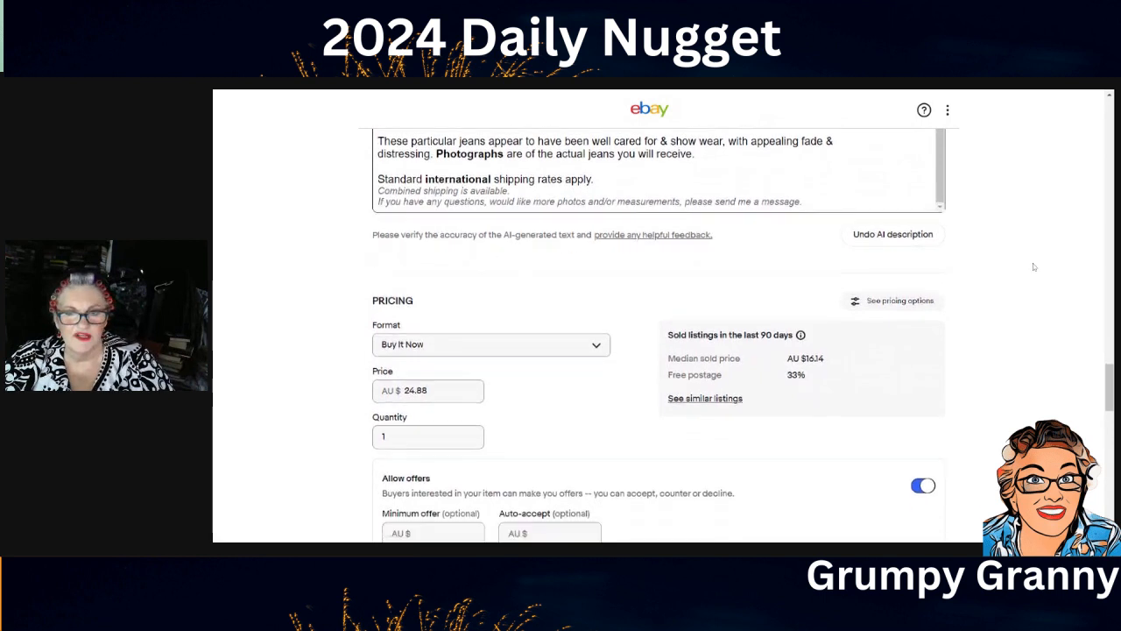
scroll(751, 250, "down", 4)
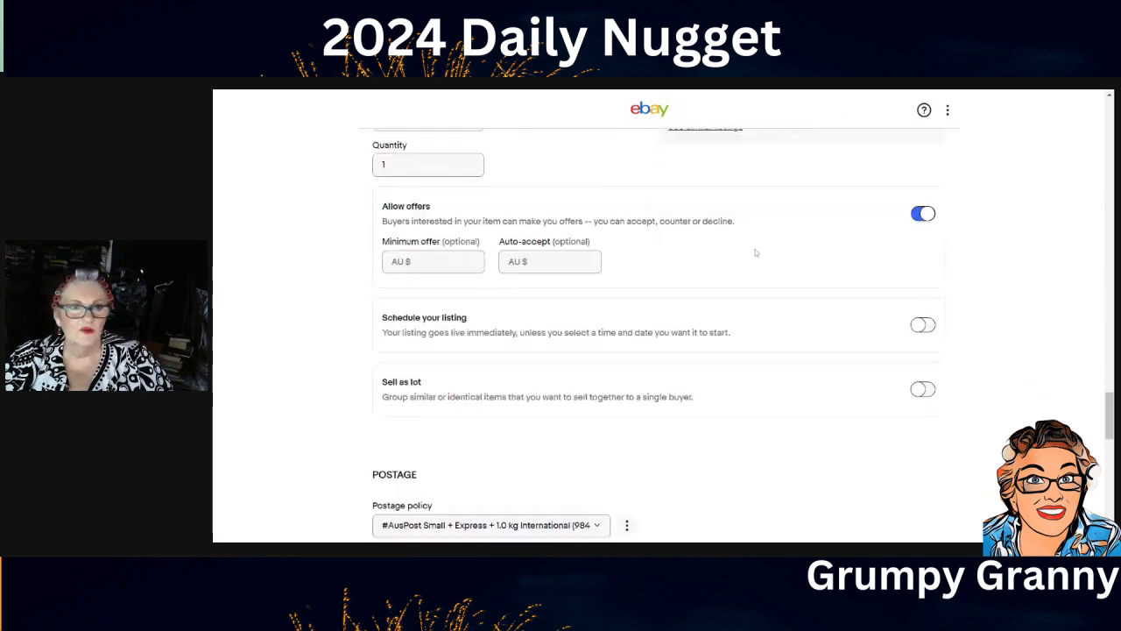
scroll(750, 260, "up", 1)
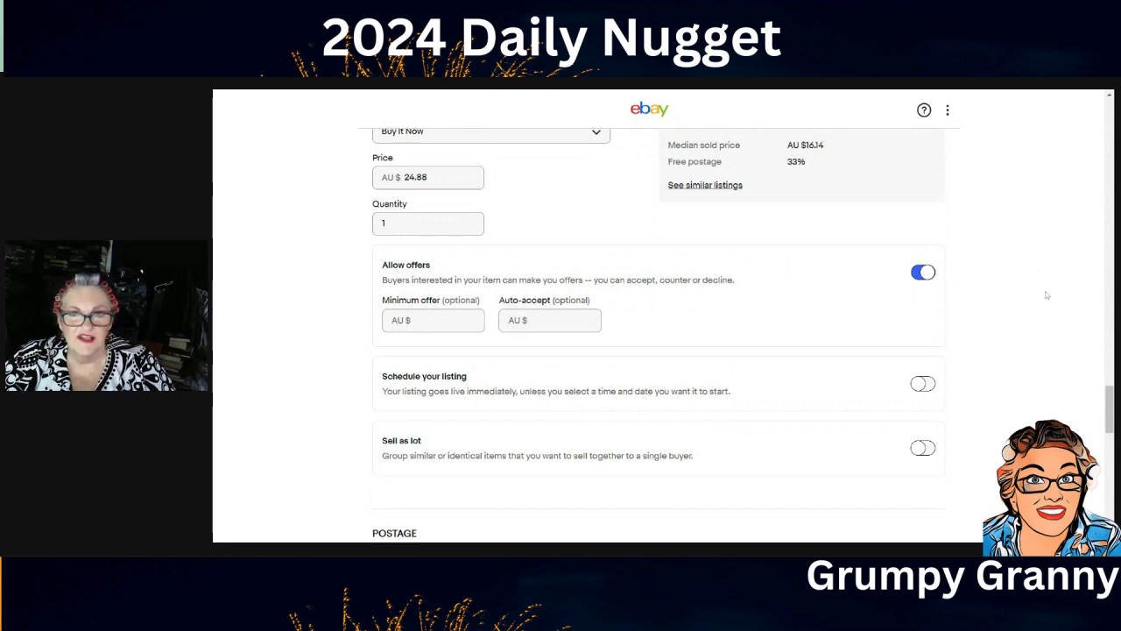
scroll(1042, 289, "down", 5)
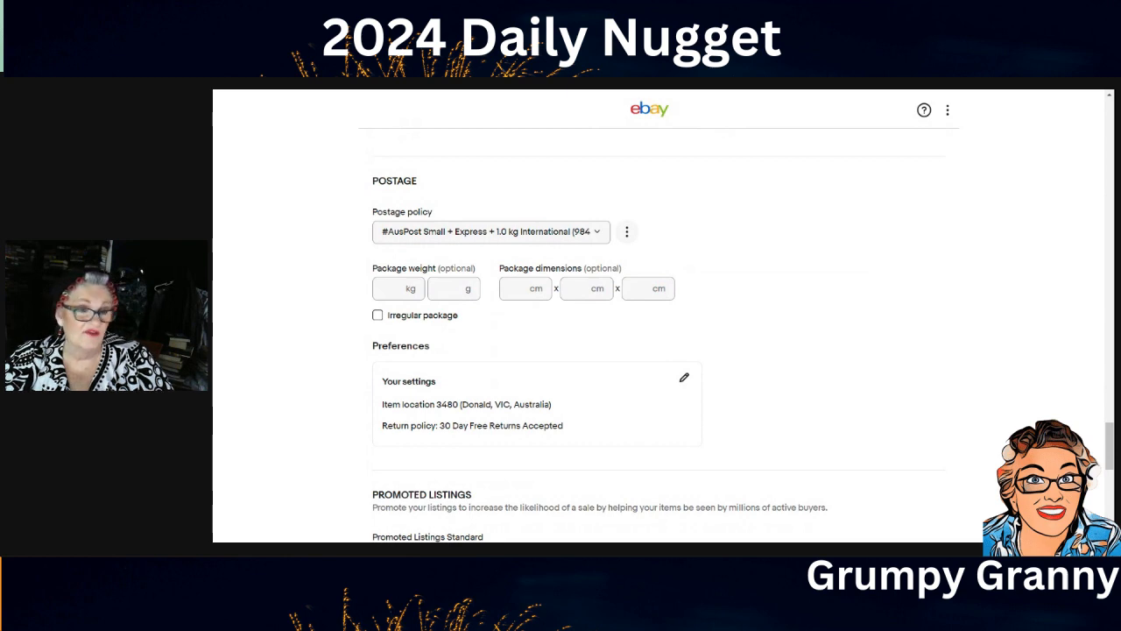
scroll(967, 245, "down", 6)
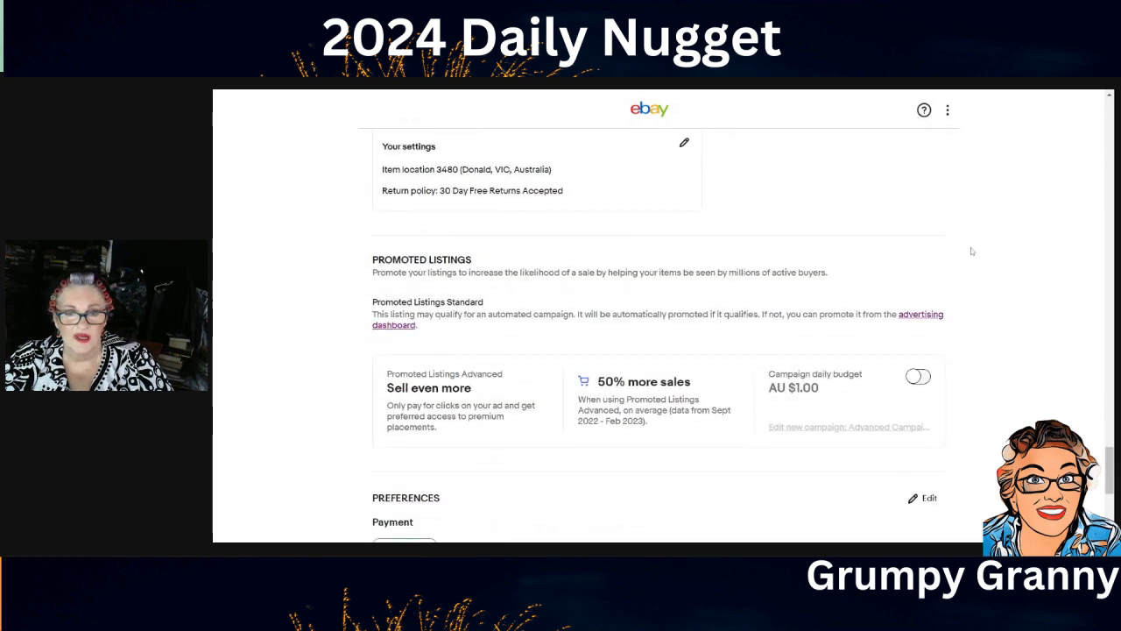
scroll(1100, 300, "down", 2)
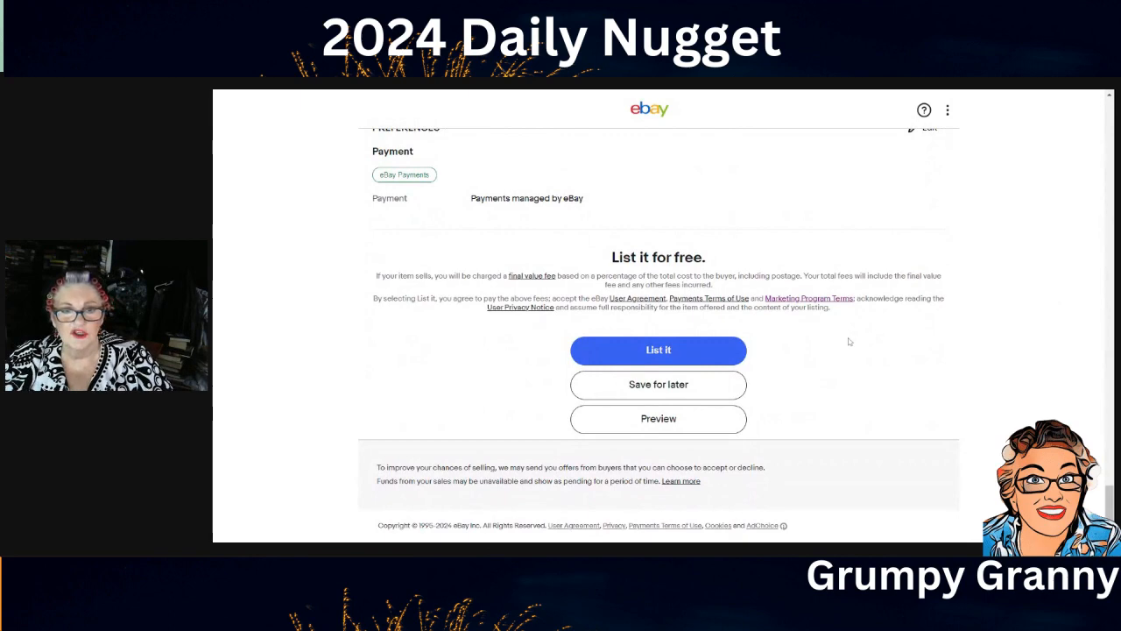
mouse_move(1109, 500)
left_mouse_down()
mouse_move(1108, 112)
mouse_move(1109, 499)
left_mouse_up()
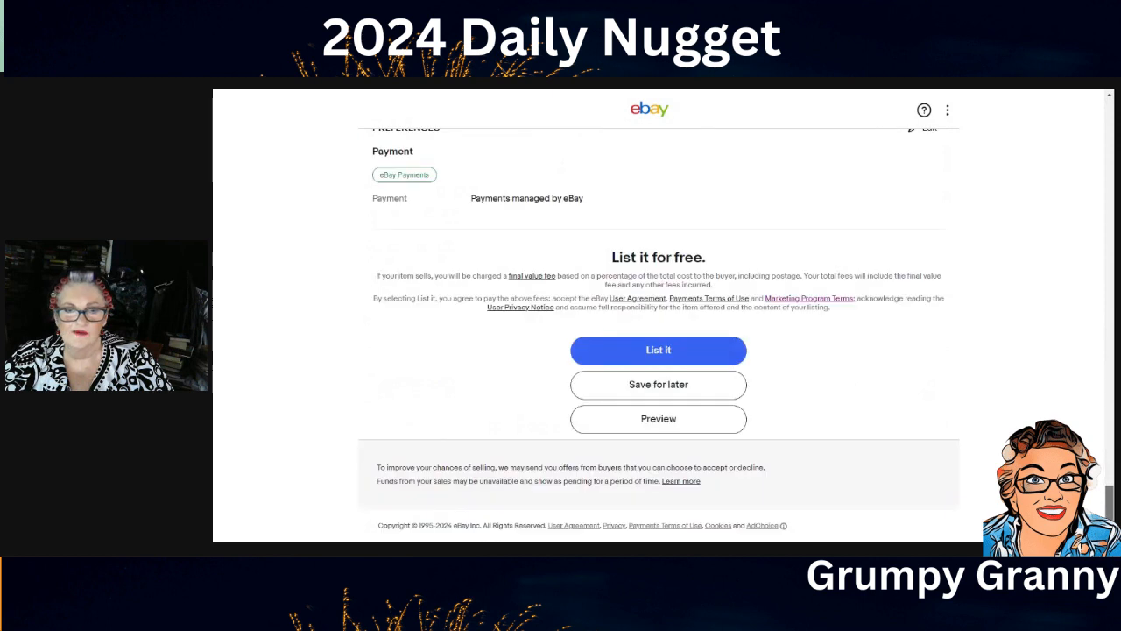
left_click(660, 352)
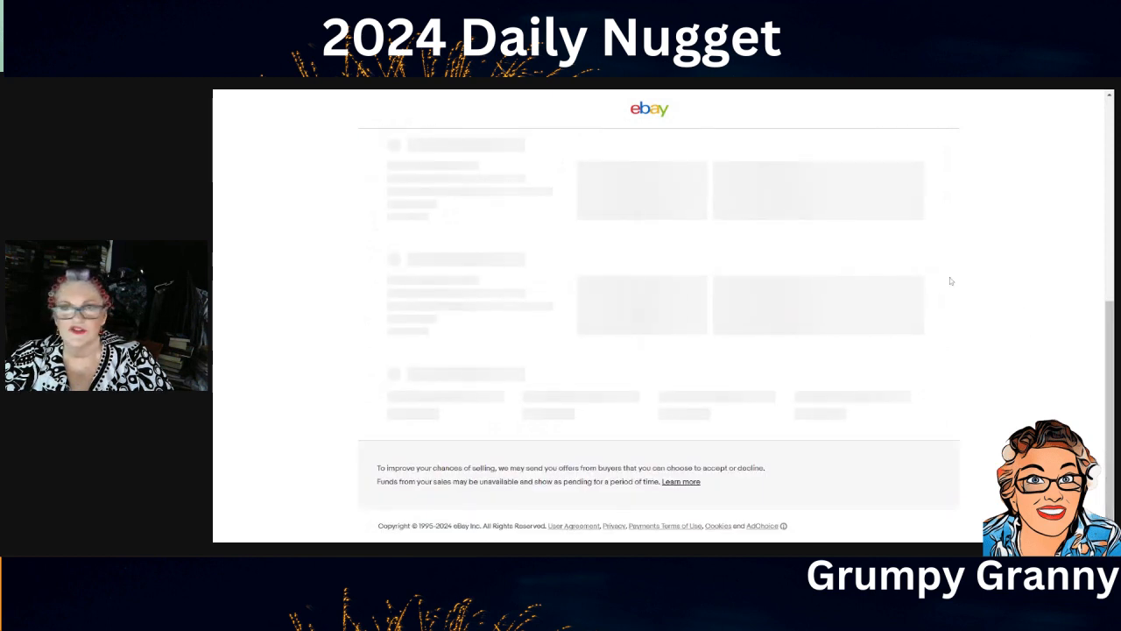